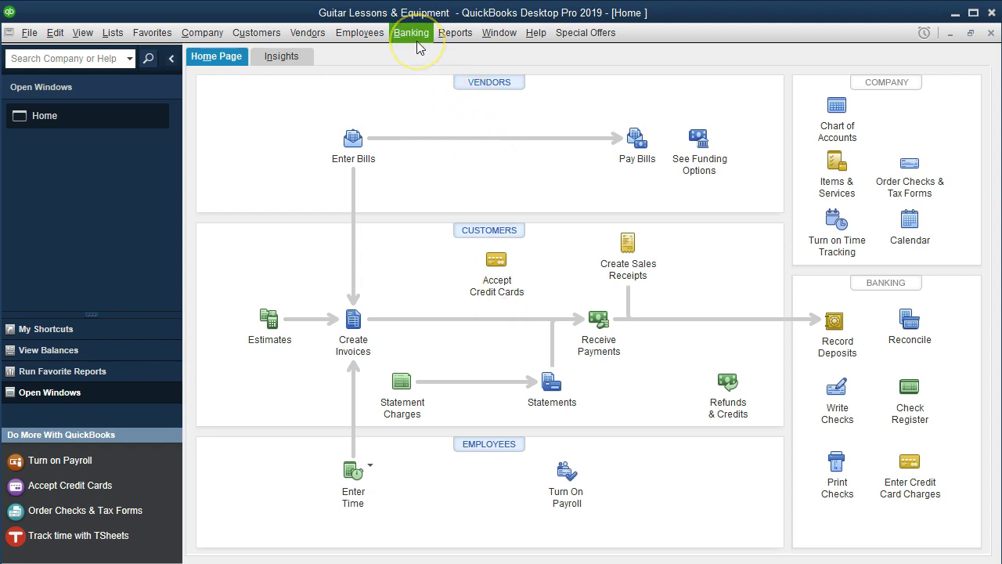
# Step: Open the standard Profit & Loss report from the company and financial reports
pyautogui.click(443, 36)
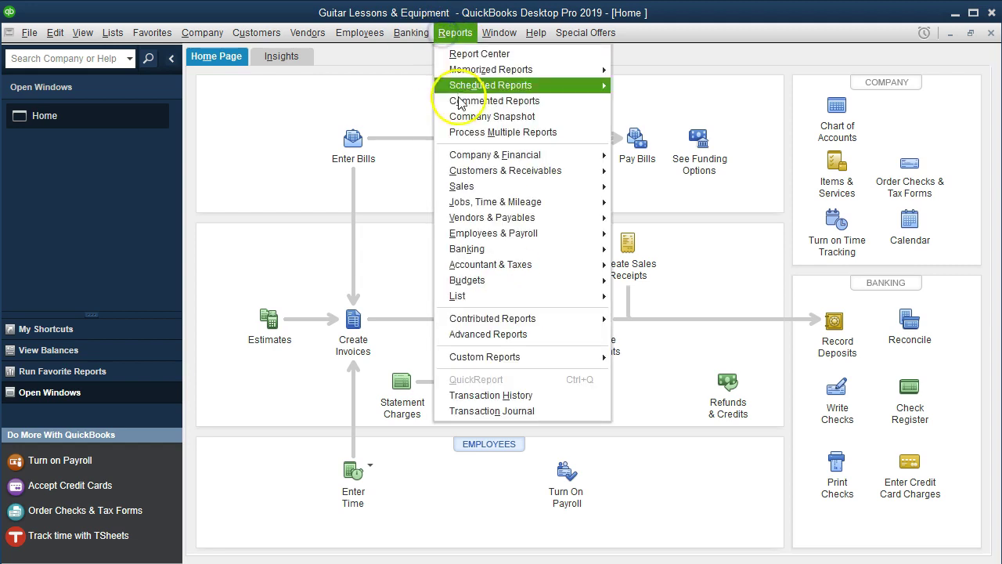
pyautogui.moveTo(518, 156)
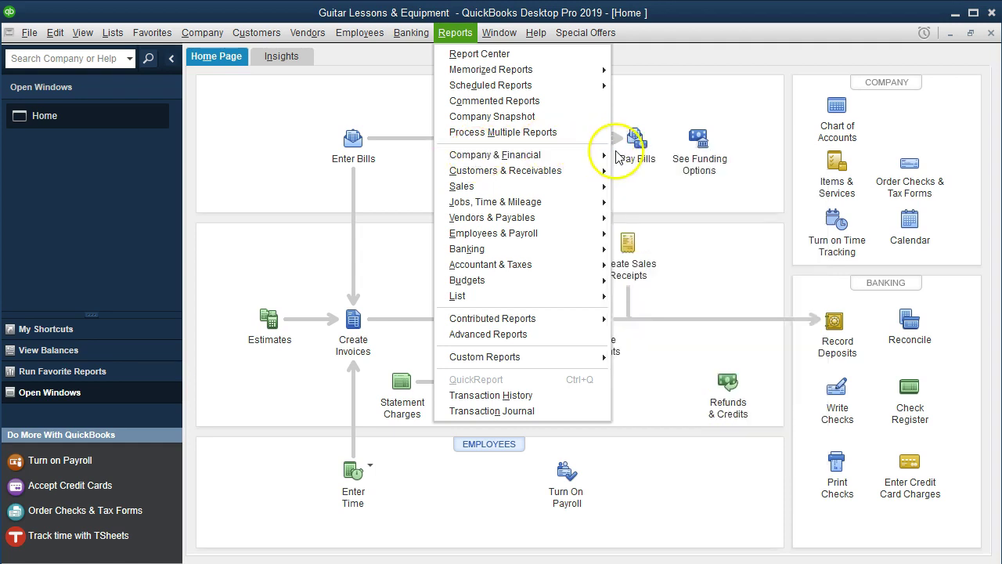
pyautogui.click(638, 155)
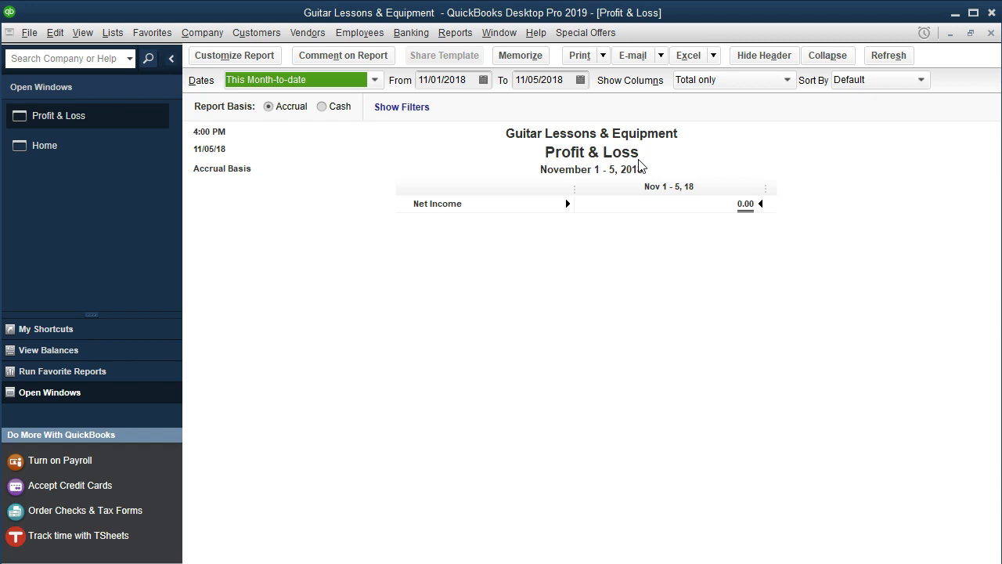
# Step: Set the Profit & Loss period from 01/01/2019 to 12/31/2019 and review the expenses, net ordinary income and personal deductions
pyautogui.press('Tab')
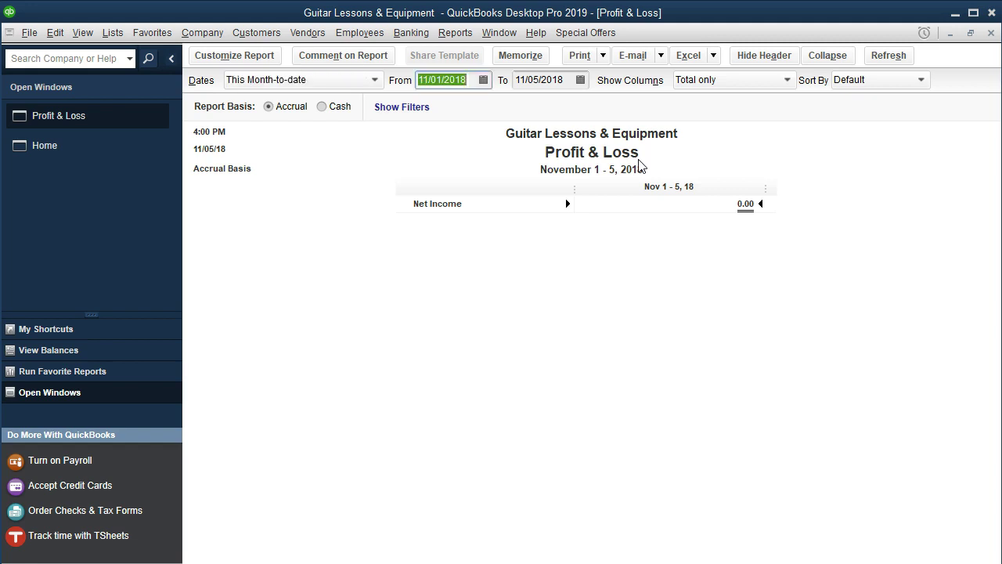
pyautogui.write('01')
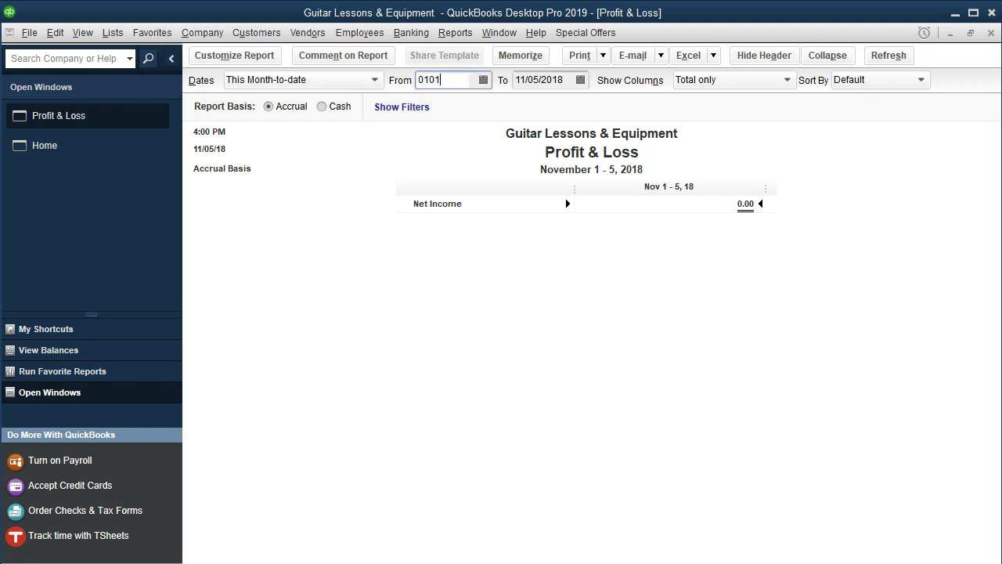
pyautogui.write('/01/2019')
pyautogui.press('Tab')
pyautogui.write('1')
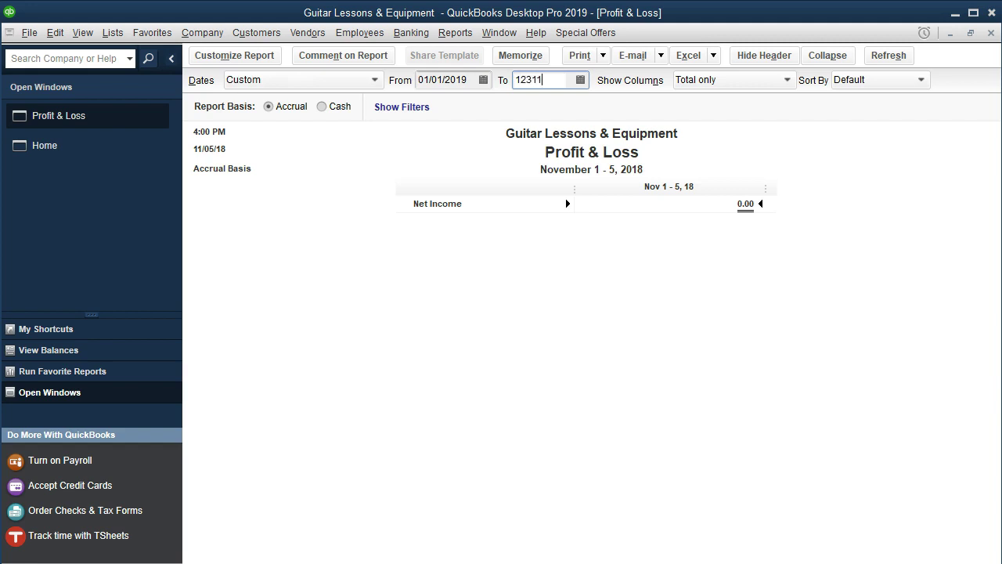
pyautogui.write('2/31/2019')
pyautogui.press('Tab')
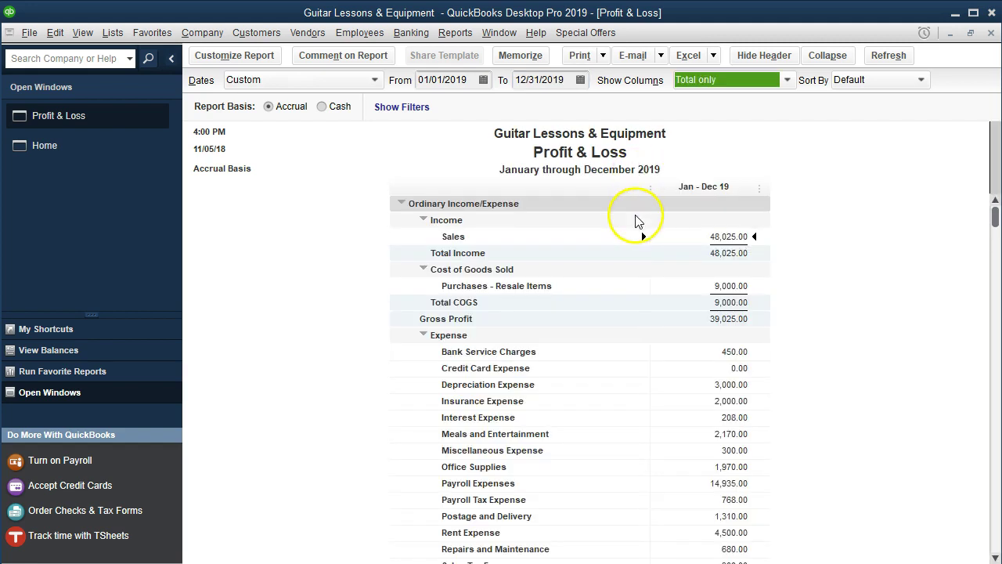
pyautogui.scroll(-2, 616, 297)
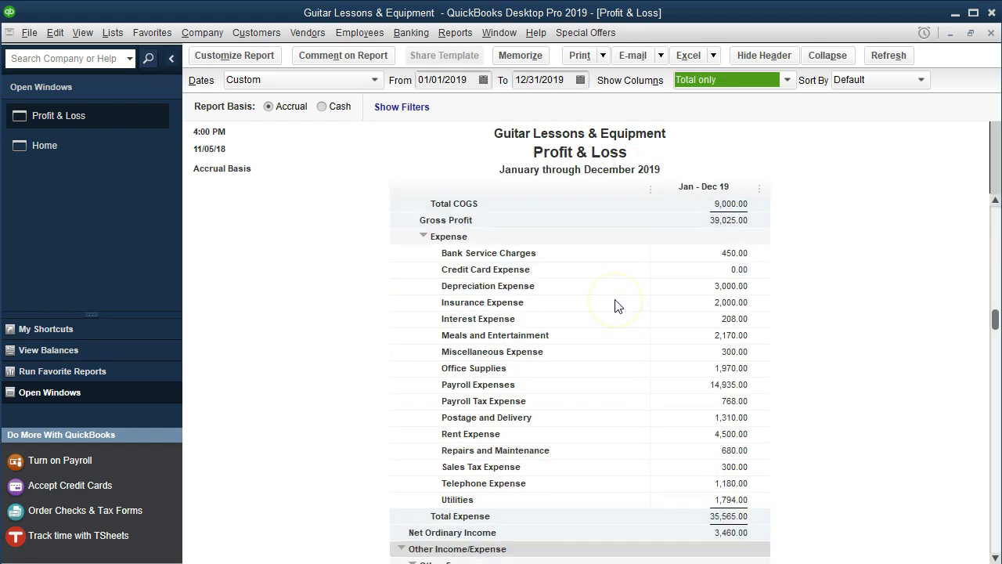
pyautogui.scroll(-4, 616, 304)
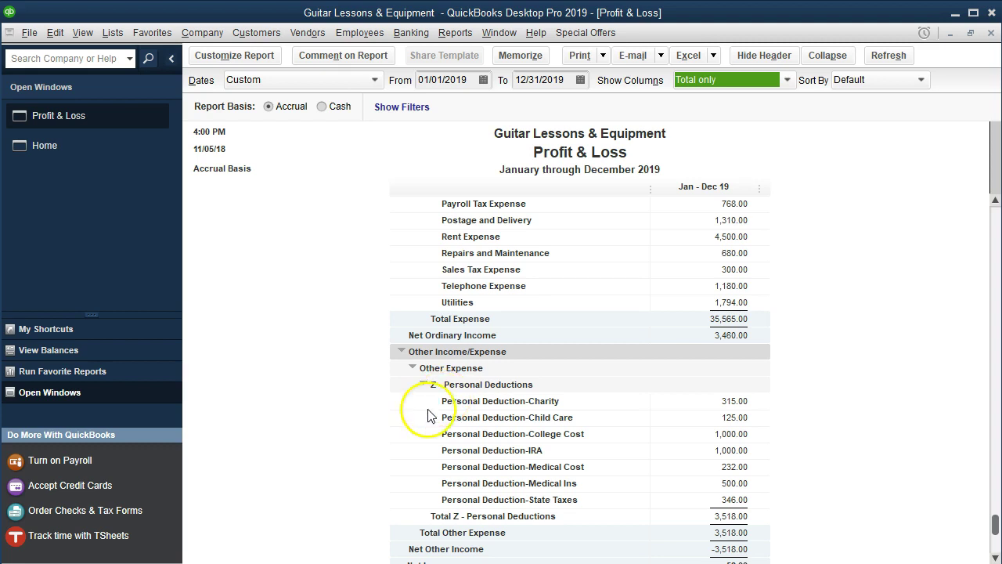
pyautogui.scroll(-1, 389, 424)
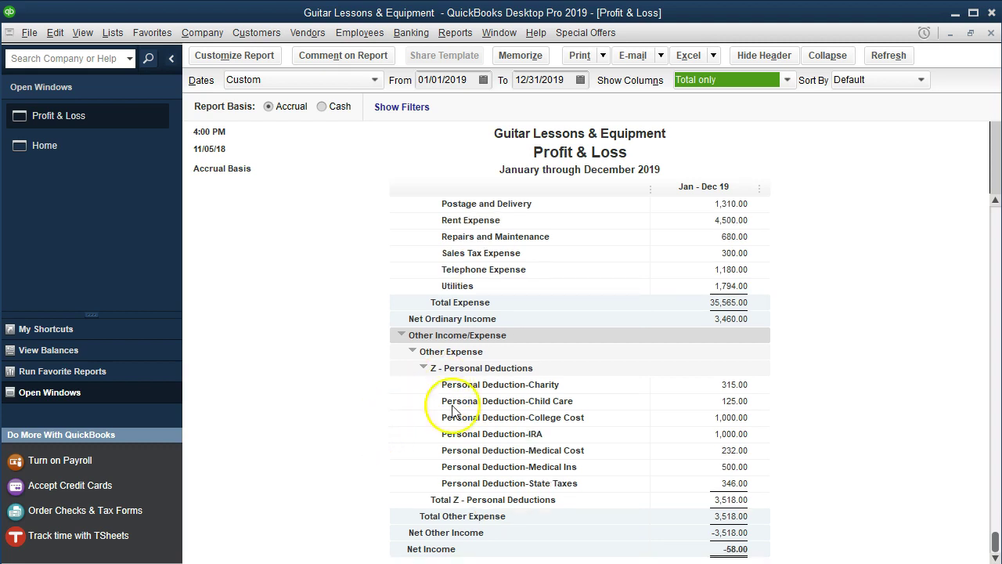
pyautogui.click(716, 318)
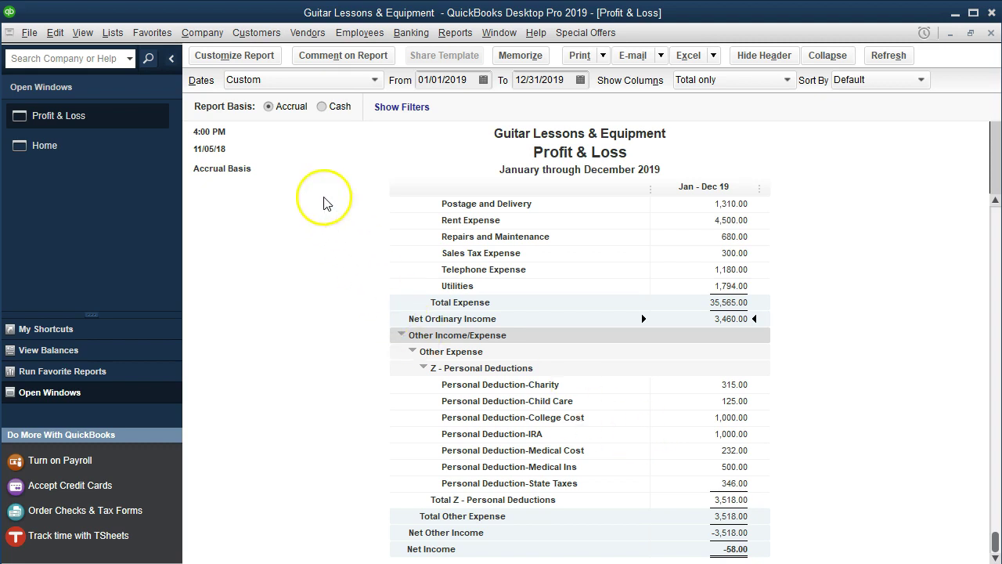
# Step: Customize the Profit & Loss report with a Class filter set to Business
pyautogui.click(249, 58)
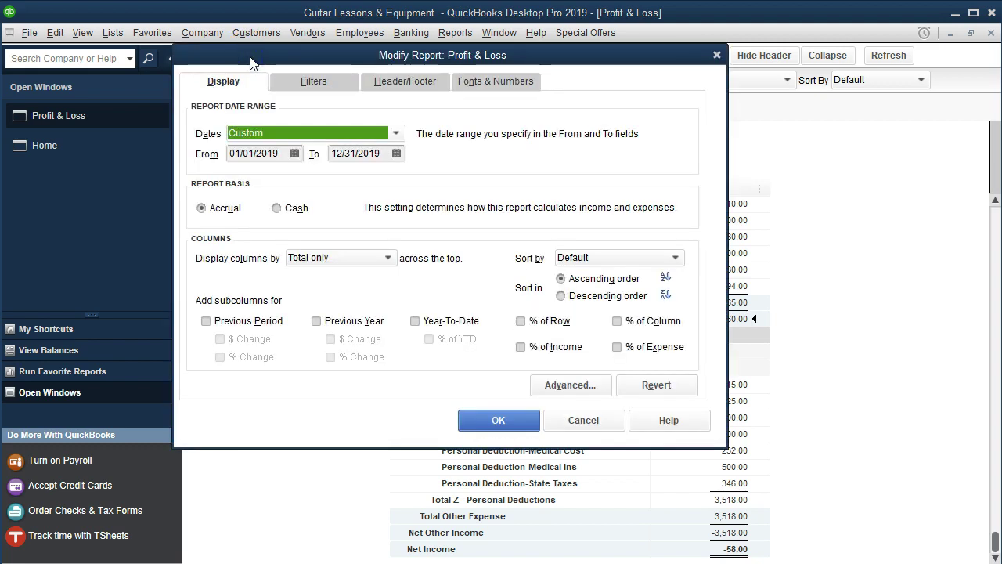
pyautogui.click(307, 80)
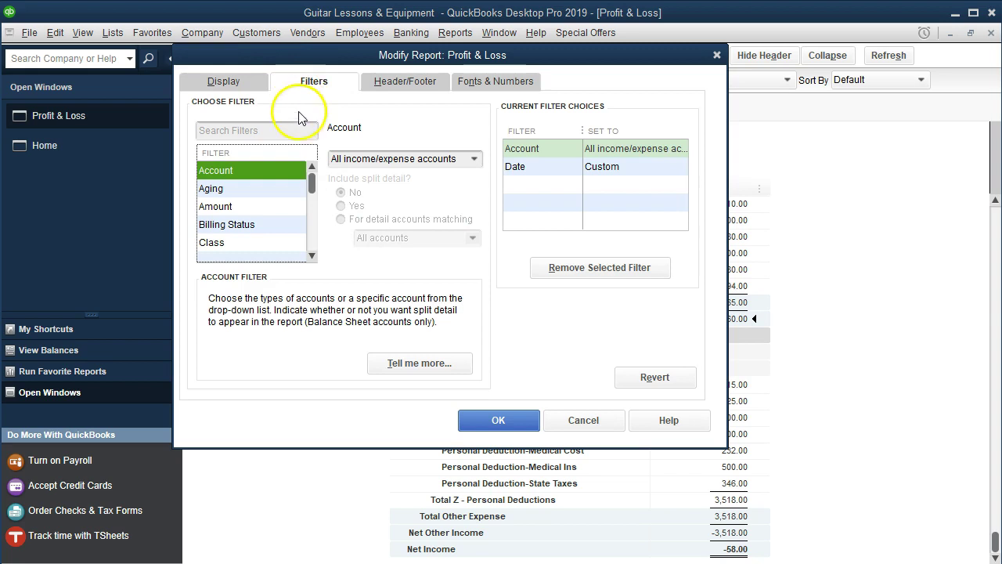
pyautogui.click(239, 246)
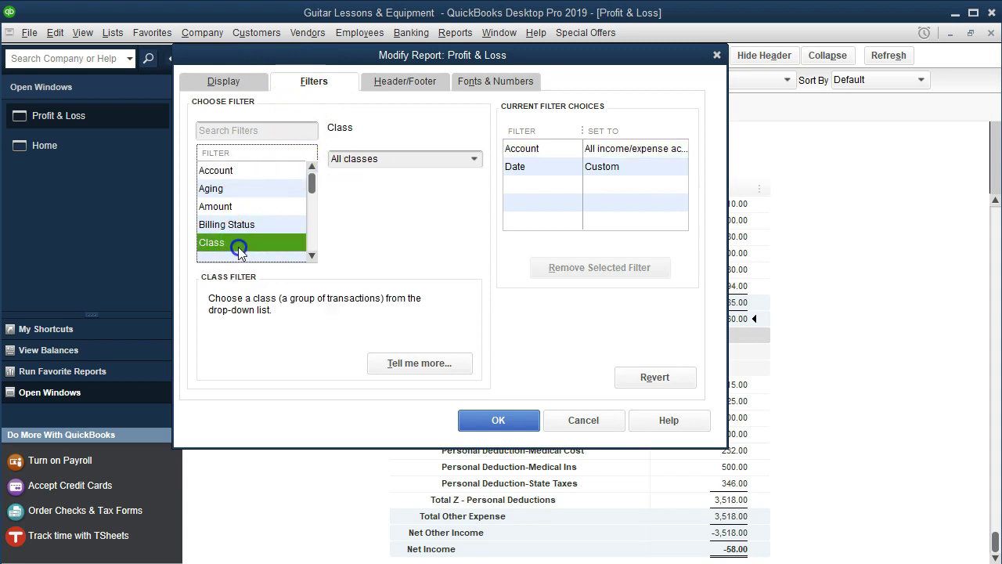
pyautogui.click(474, 161)
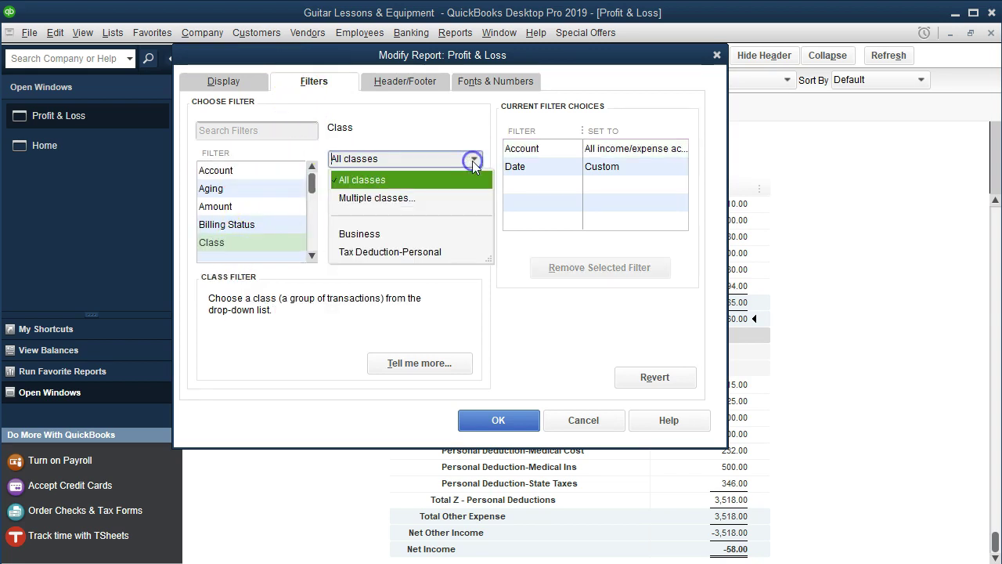
pyautogui.click(365, 233)
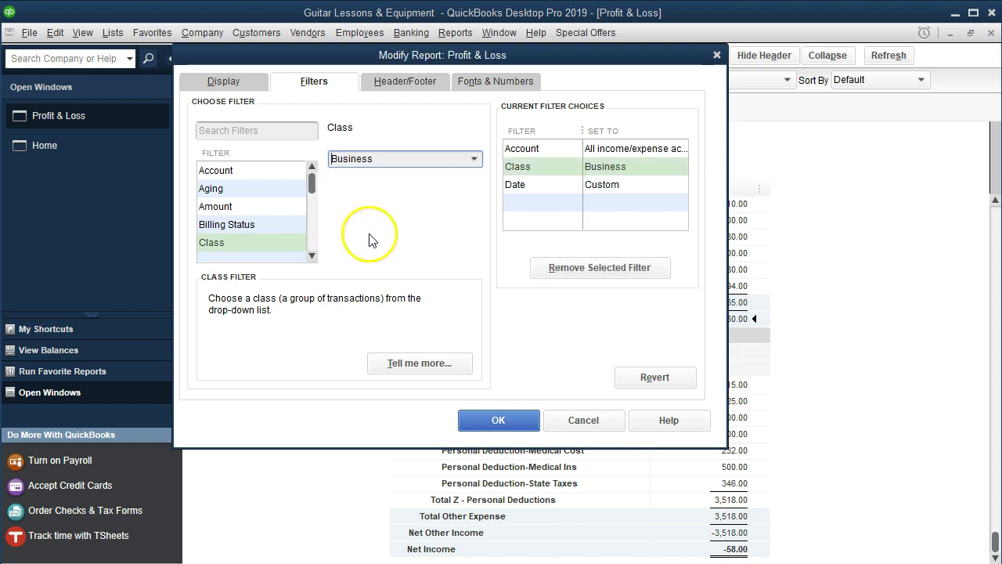
pyautogui.click(499, 420)
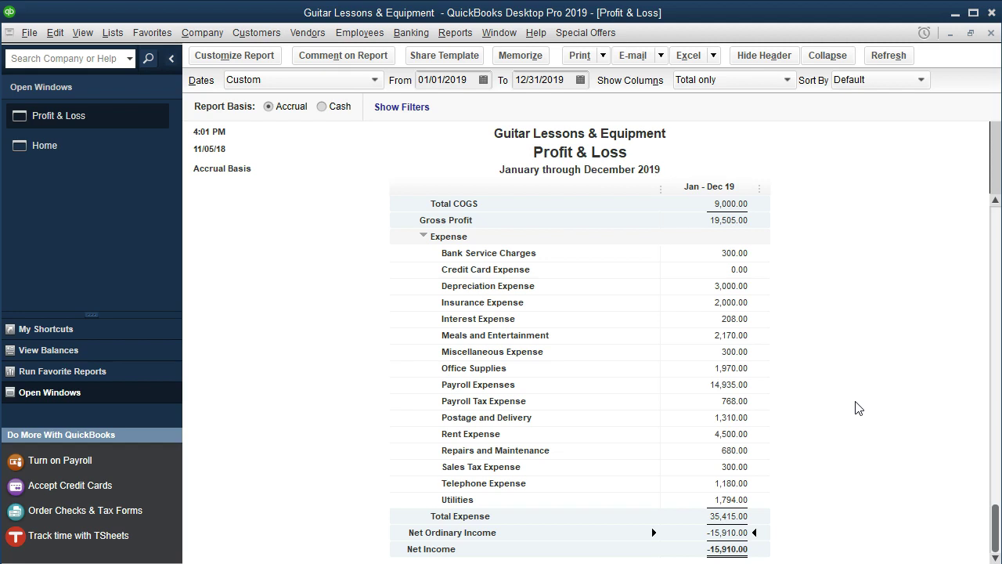
# Step: Remove the Class filter from the Profit & Loss report
pyautogui.click(269, 57)
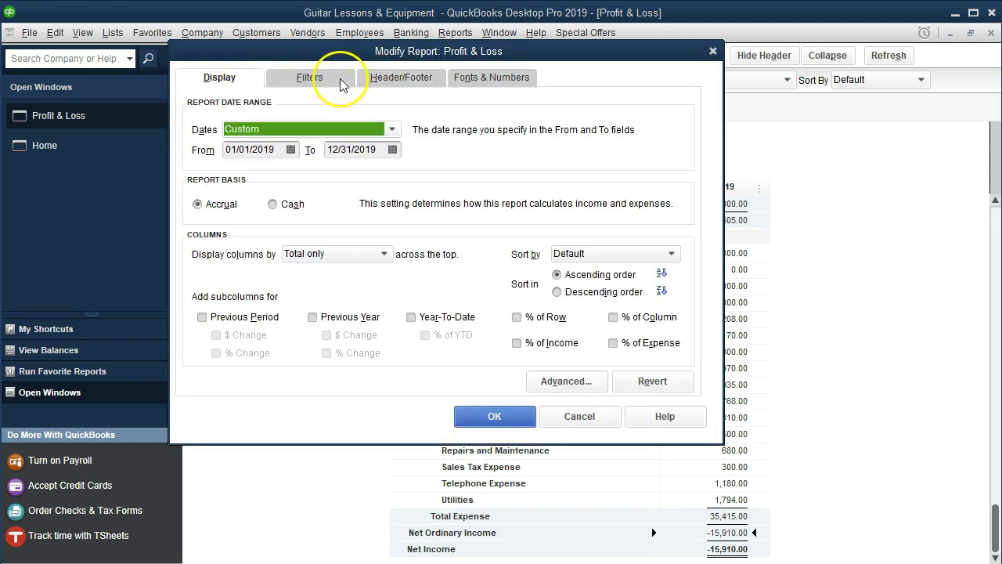
pyautogui.click(340, 78)
pyautogui.click(253, 238)
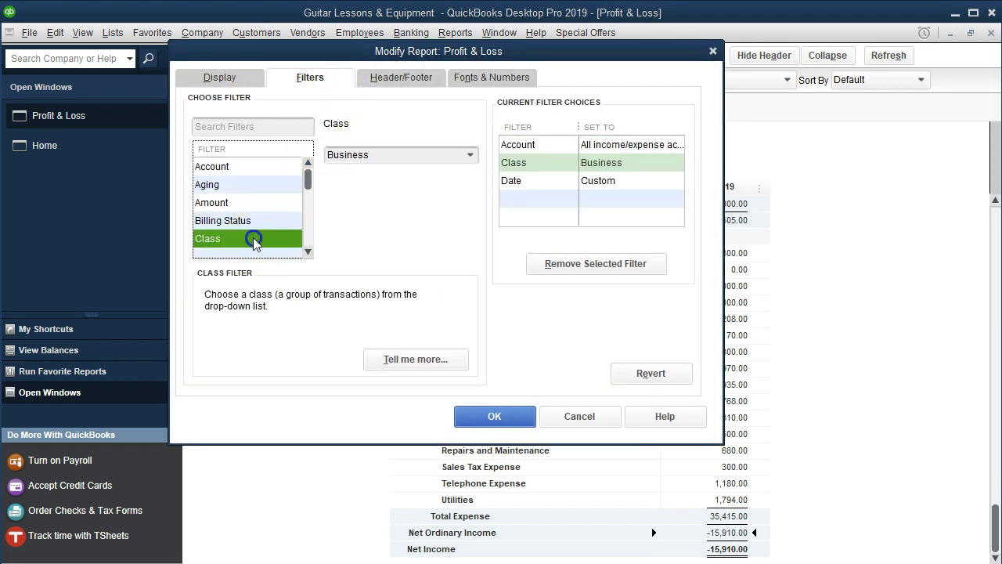
pyautogui.click(539, 272)
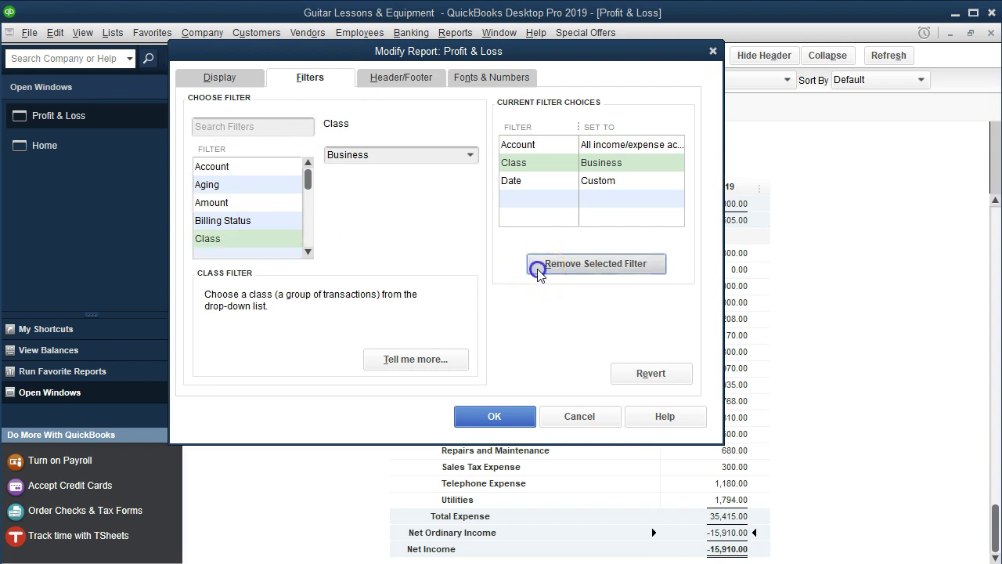
pyautogui.click(512, 417)
# Step: View the transaction detail behind the Personal Deduction-Charity amount and return to the Profit & Loss report
pyautogui.scroll(-5, 511, 416)
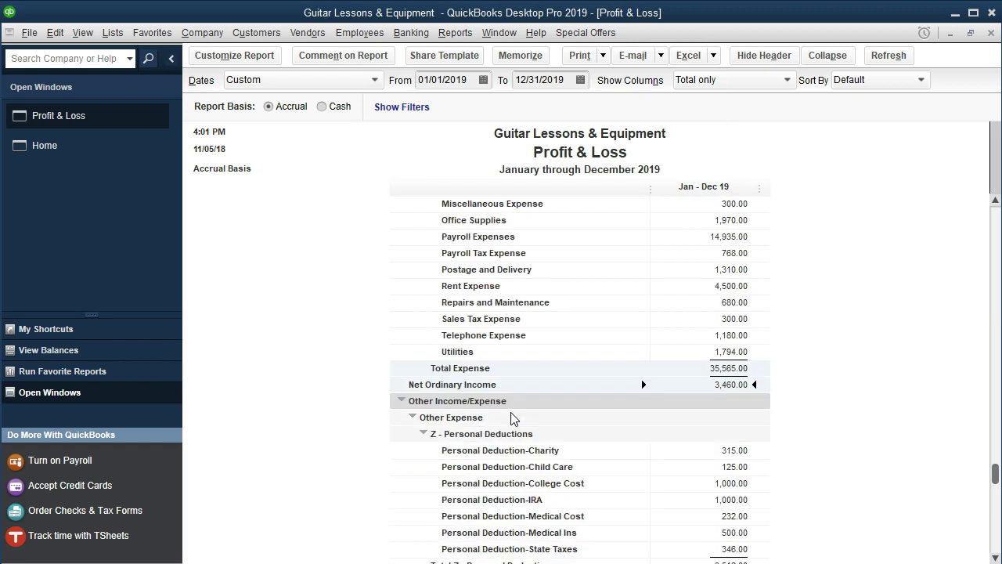
pyautogui.click(739, 385)
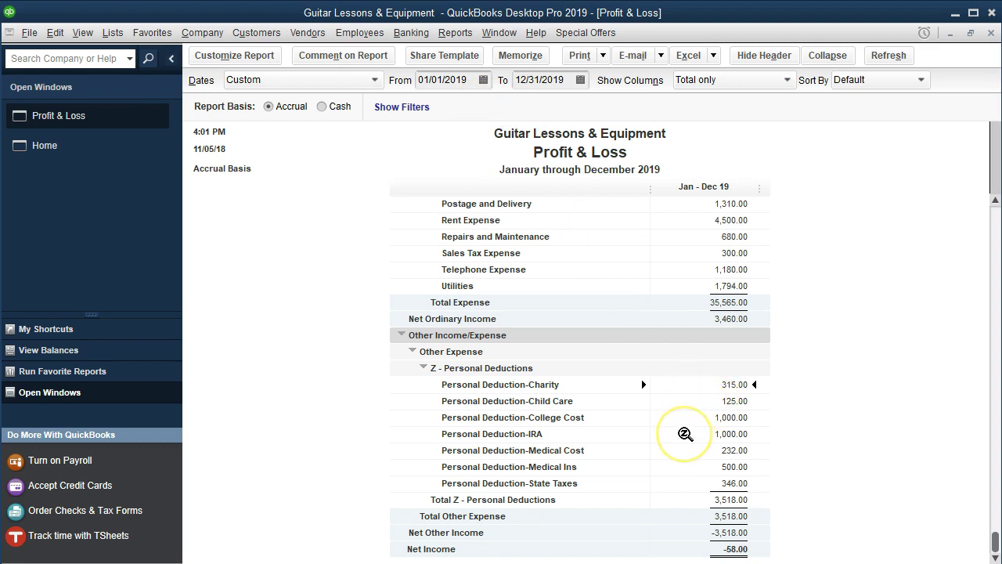
pyautogui.doubleClick(706, 385)
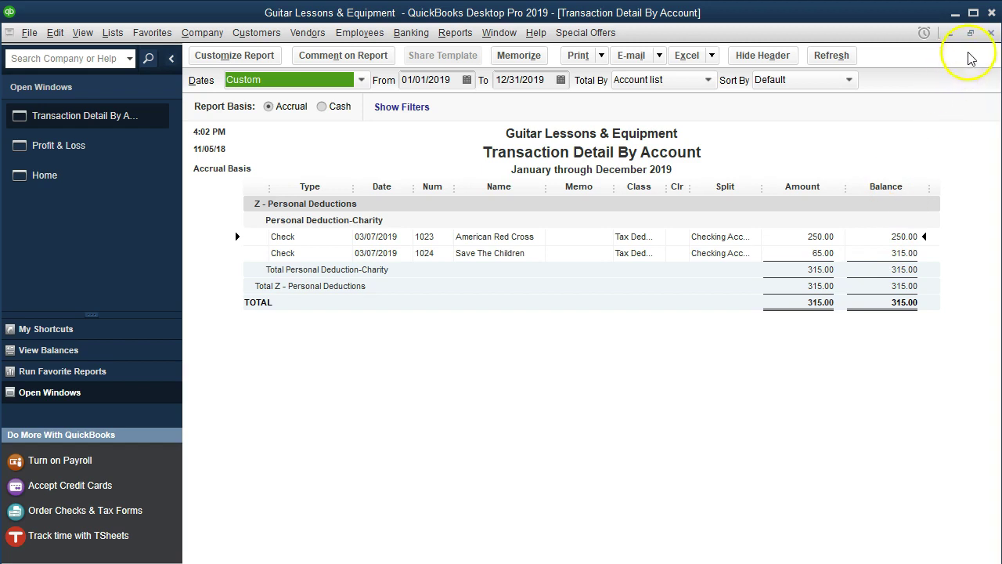
pyautogui.click(991, 32)
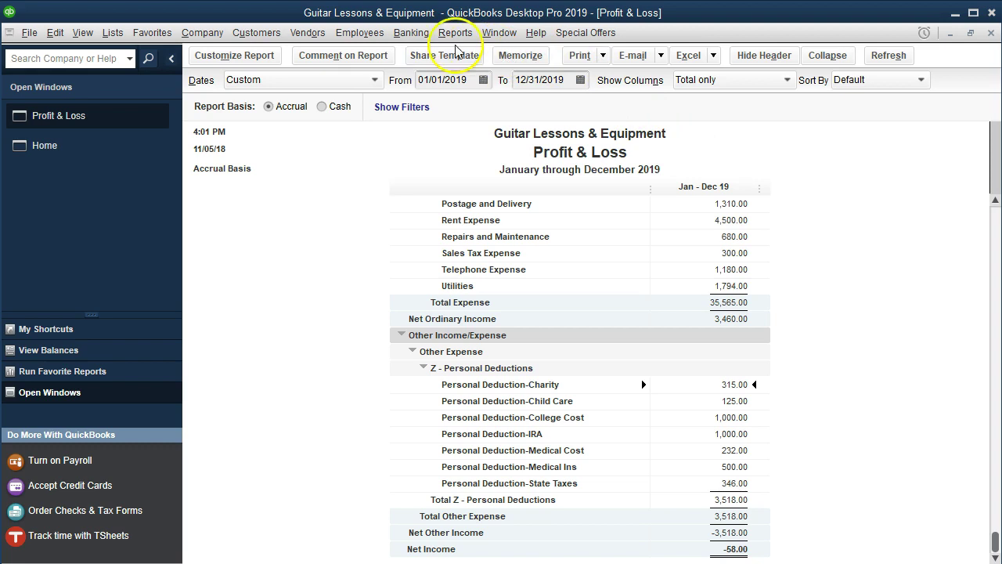
# Step: In the Checking Account register, check the class in the split details of the 630.00 payroll check dated 03/31/2019, then close the register
pyautogui.click(412, 32)
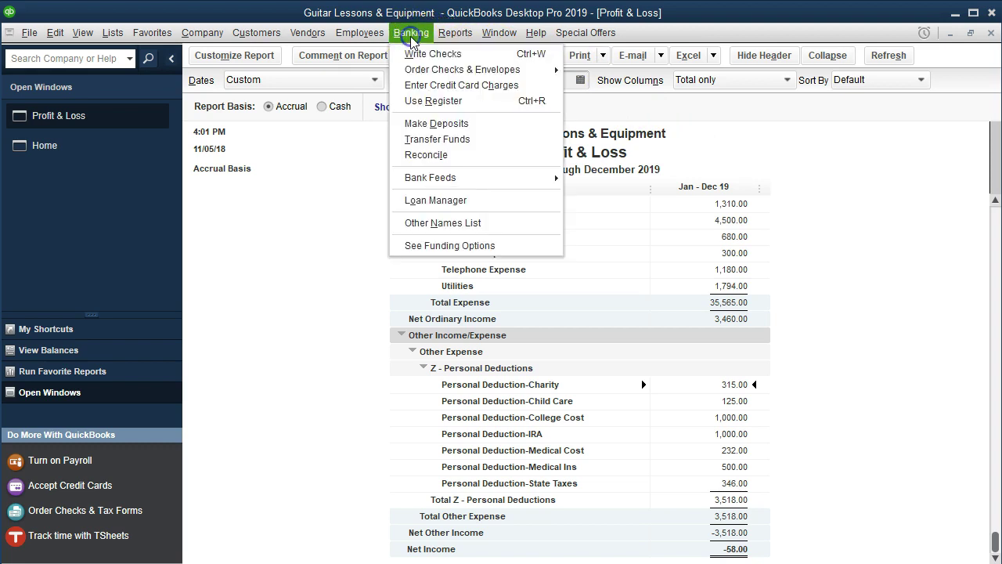
pyautogui.click(415, 100)
pyautogui.click(296, 124)
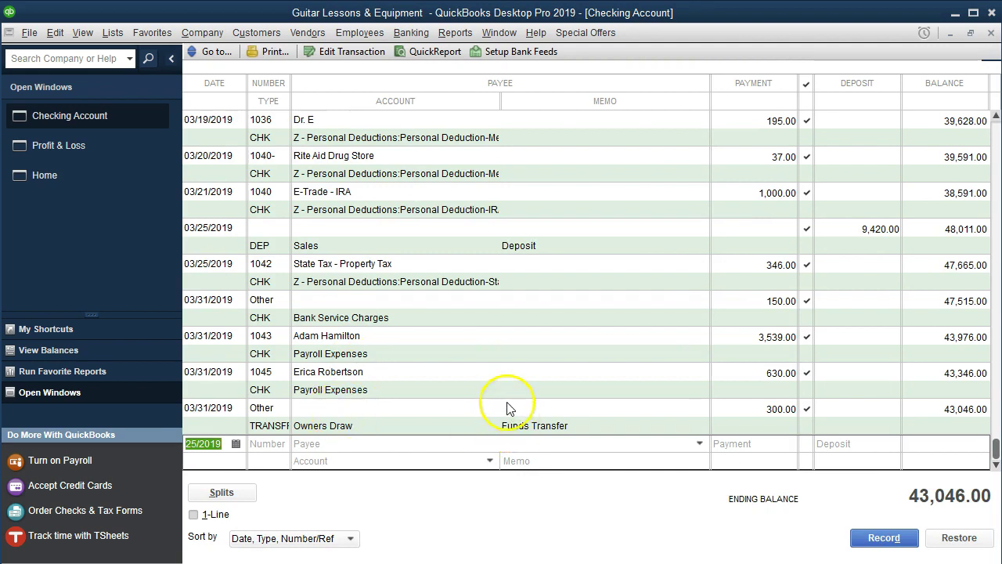
pyautogui.click(504, 390)
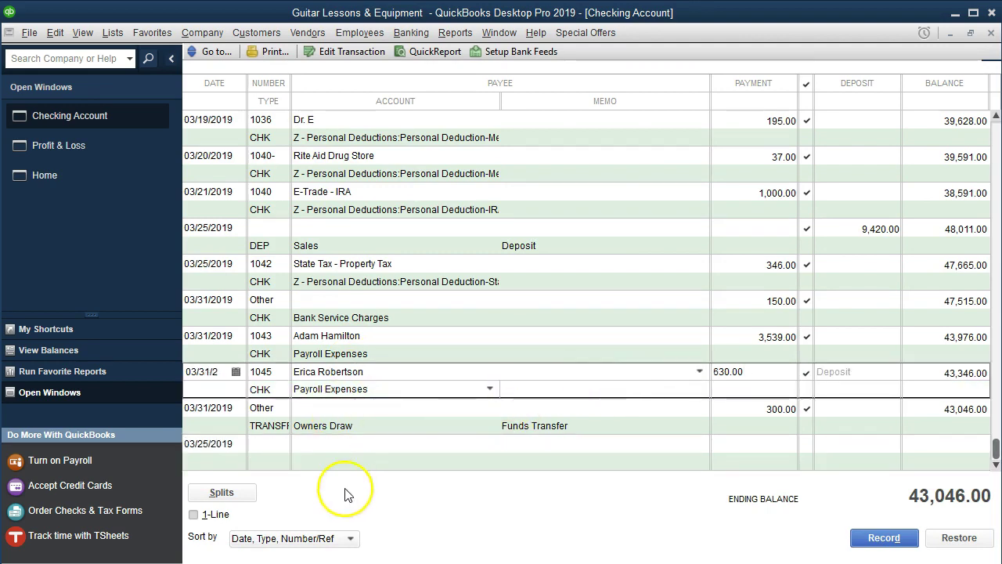
pyautogui.click(224, 492)
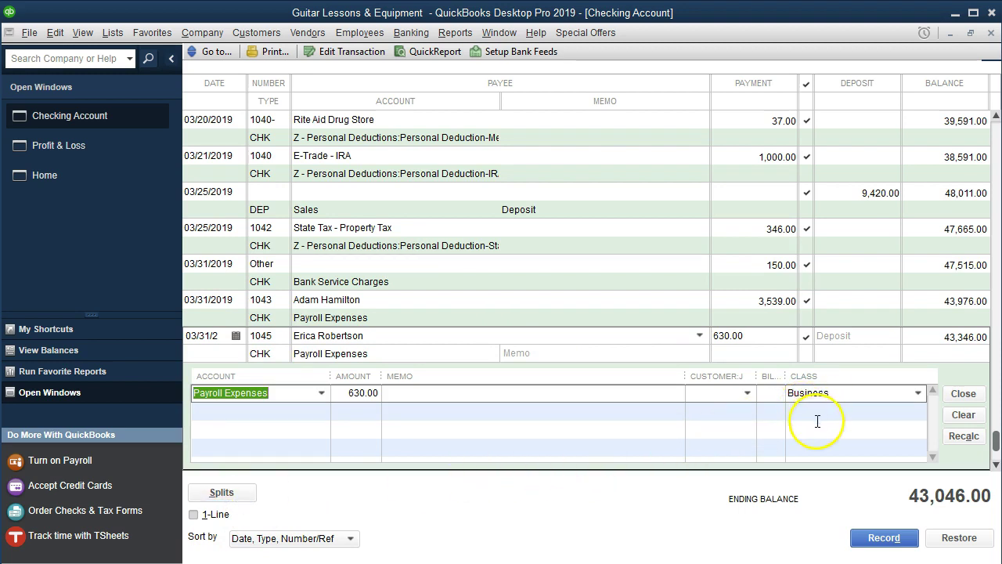
pyautogui.click(991, 34)
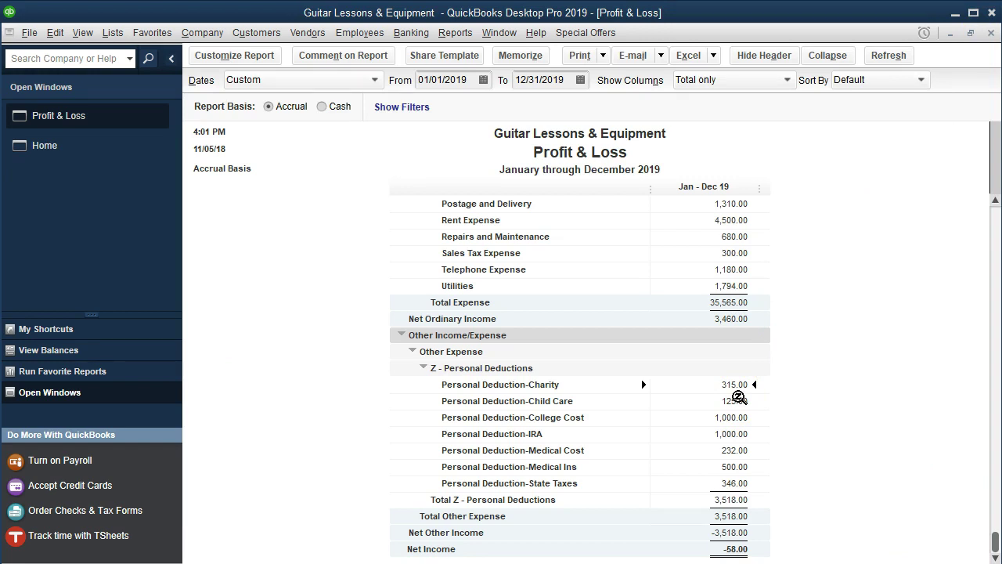
# Step: Run the Profit & Loss by Class report for 01/01/2019 through 12/31/2019
pyautogui.click(462, 37)
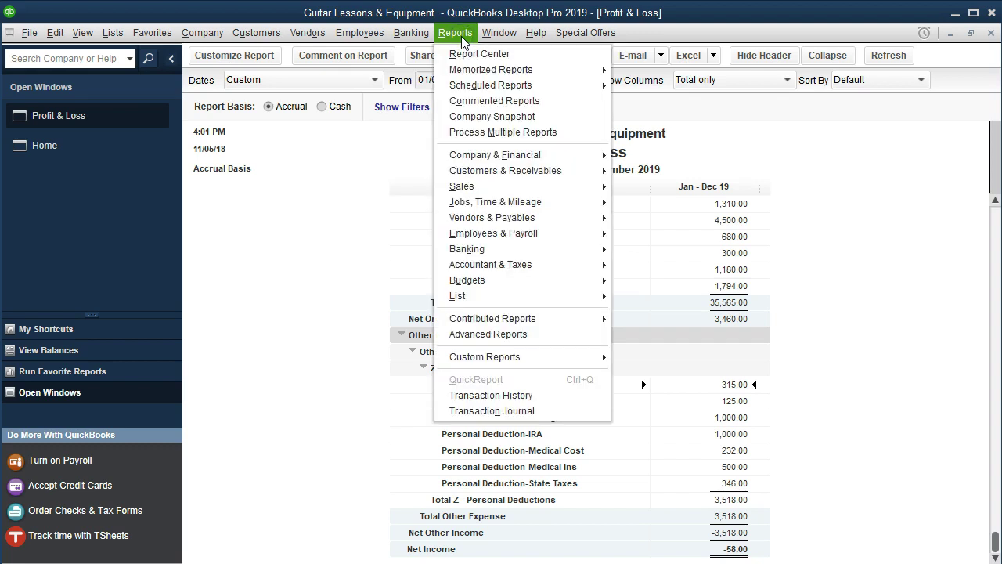
pyautogui.moveTo(501, 154)
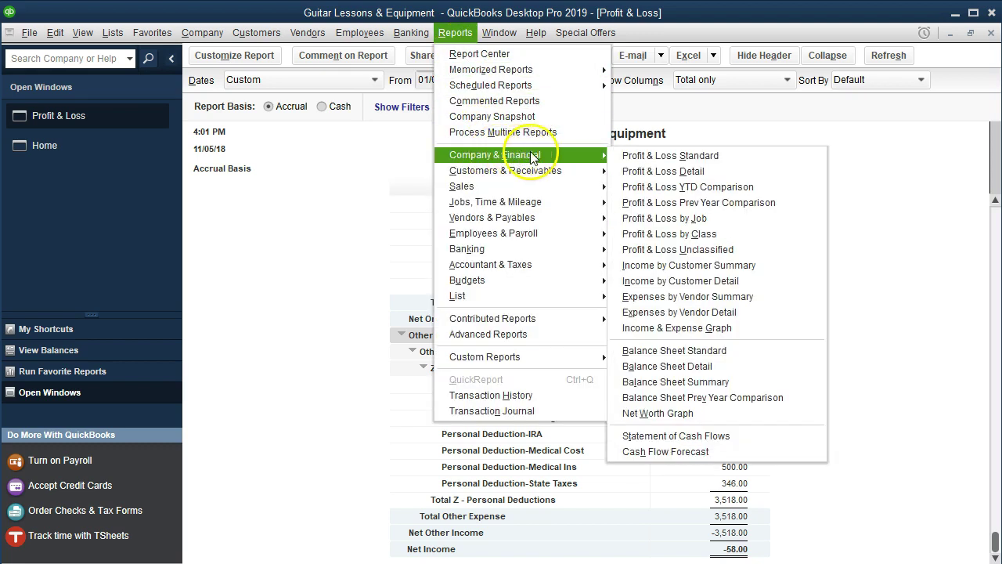
pyautogui.click(648, 235)
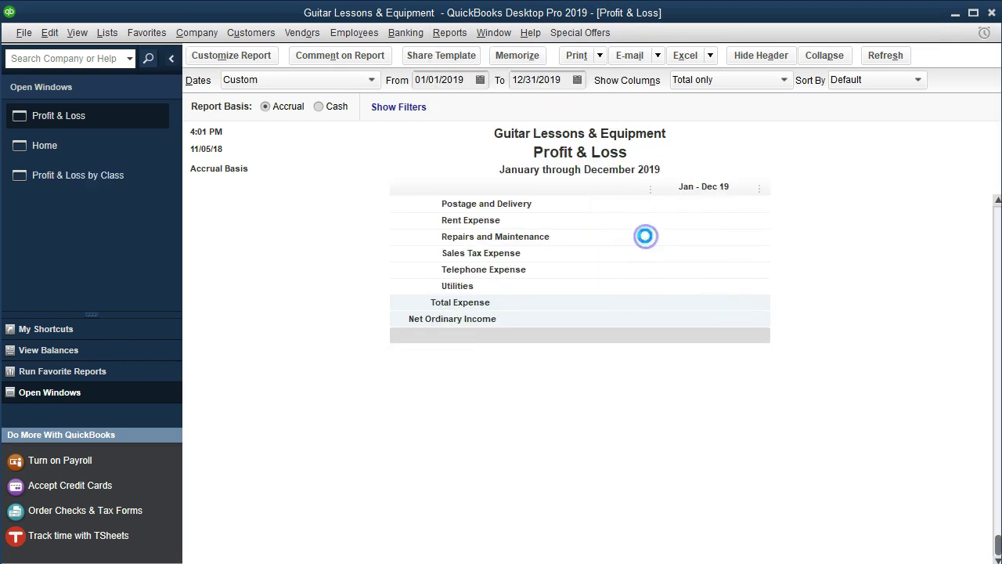
pyautogui.press('Tab')
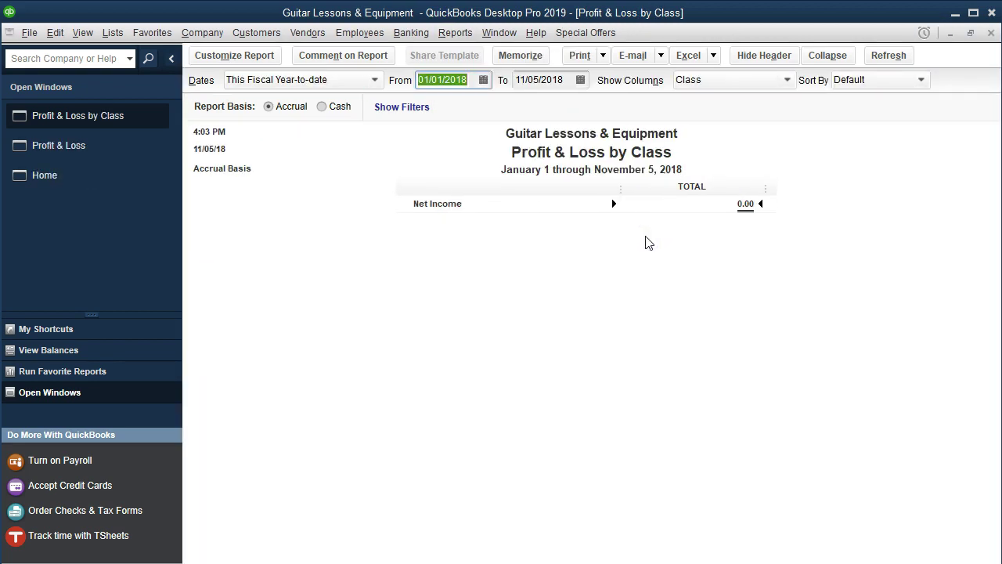
pyautogui.write('01/01/2019')
pyautogui.press('Tab')
pyautogui.write('123119')
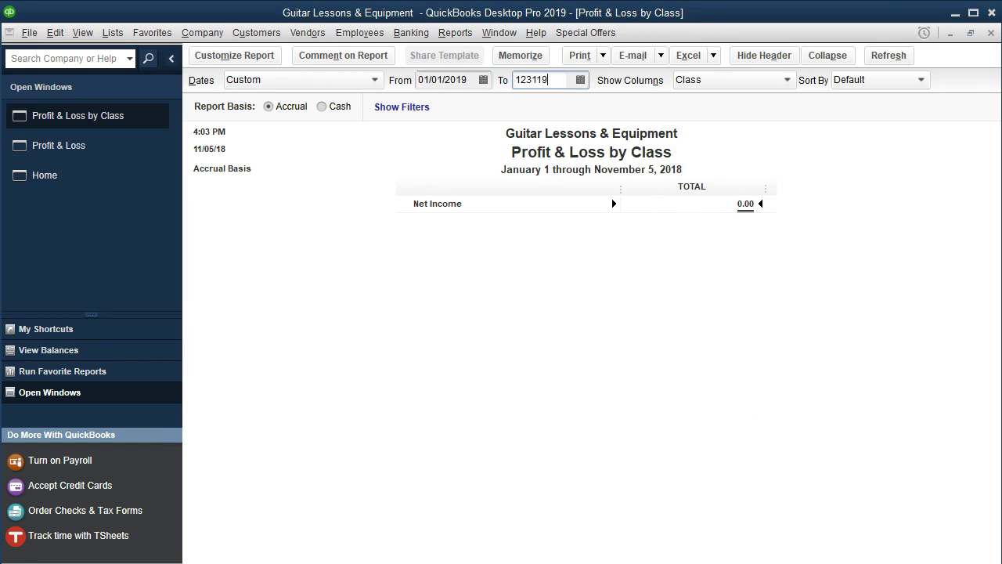
pyautogui.press('Tab')
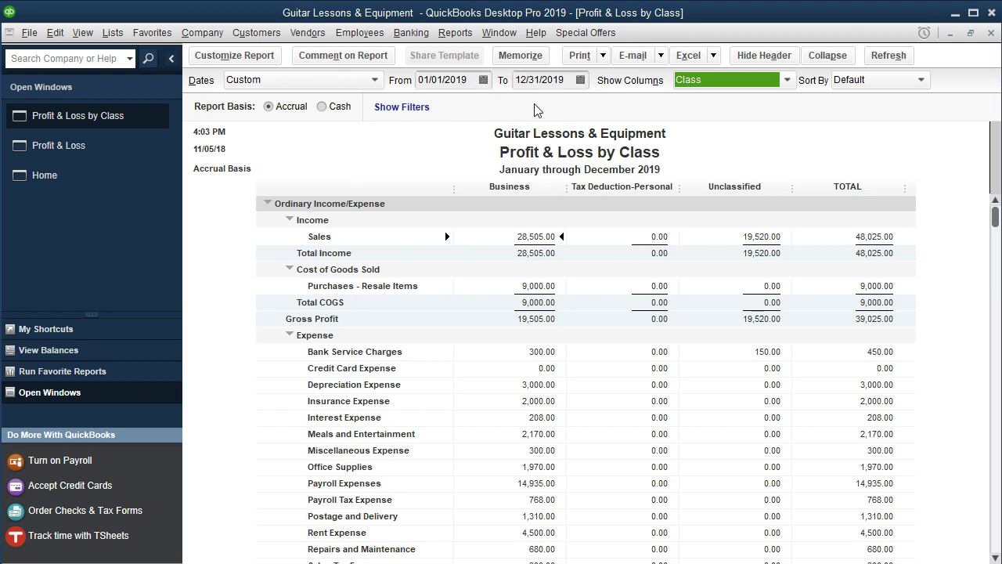
# Step: Open the 03/31/2019 check behind the Unclassified Bank Service Charges amount in the Profit & Loss by Class report
pyautogui.scroll(-1, 725, 295)
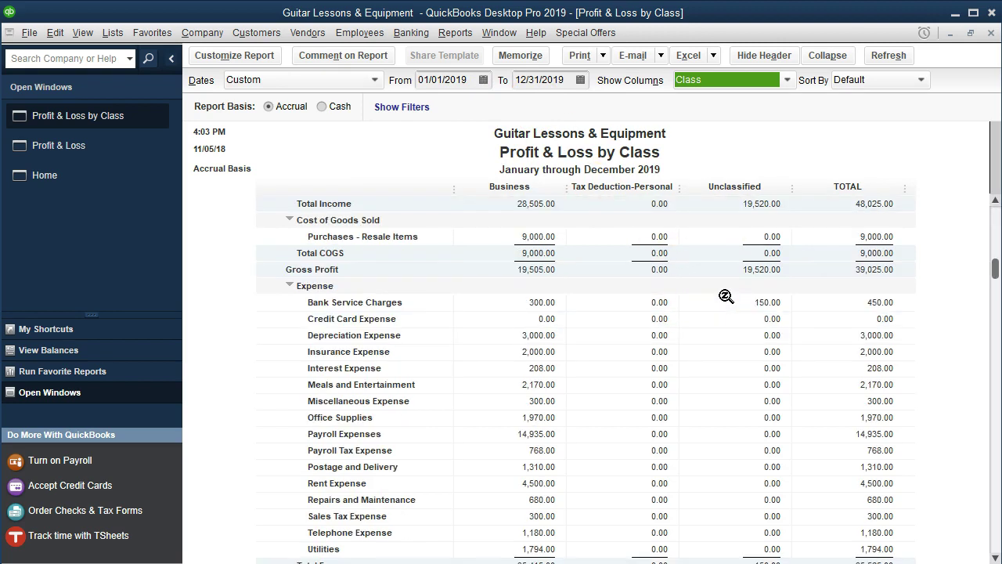
pyautogui.scroll(-4, 726, 295)
pyautogui.scroll(5, 682, 369)
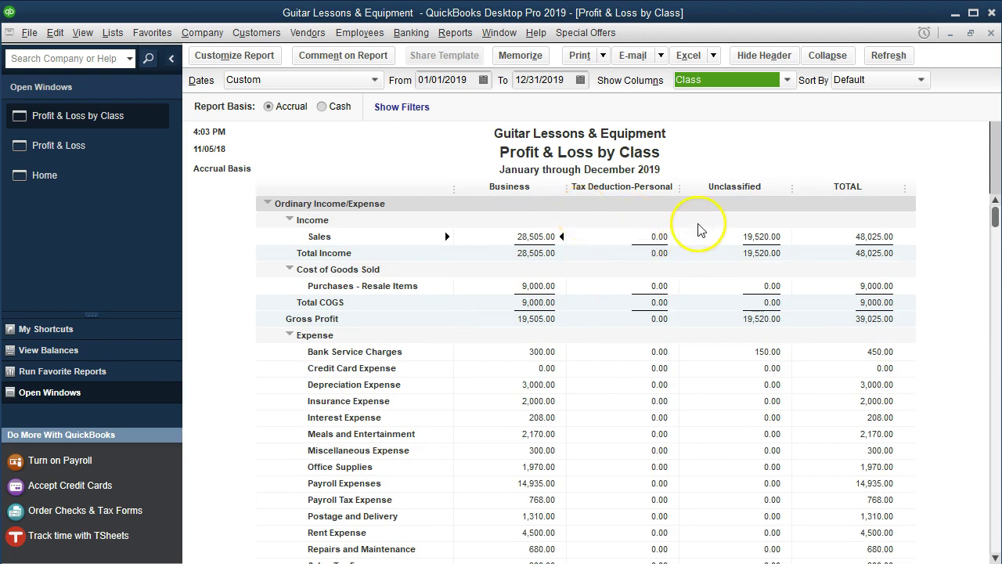
pyautogui.click(768, 351)
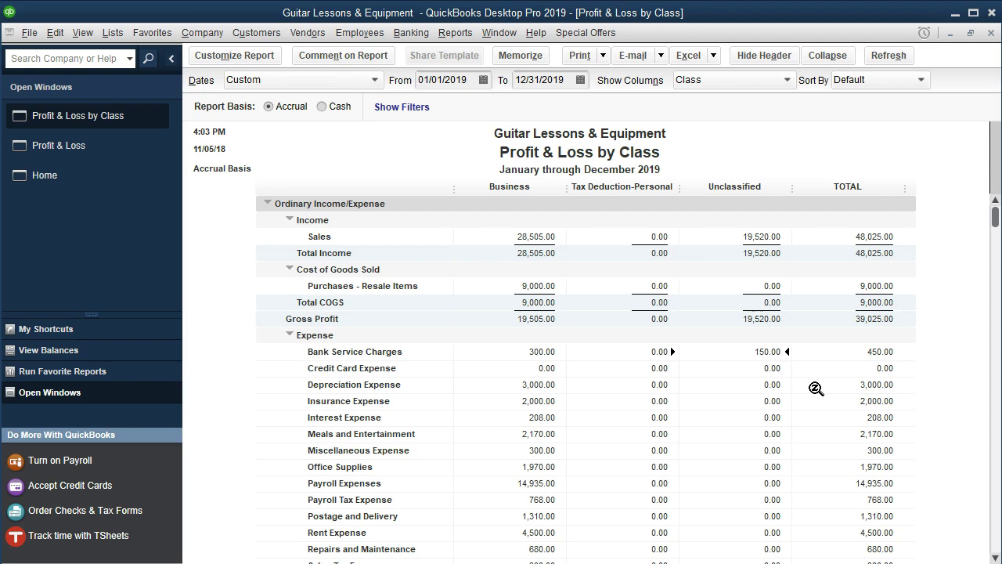
pyautogui.doubleClick(768, 352)
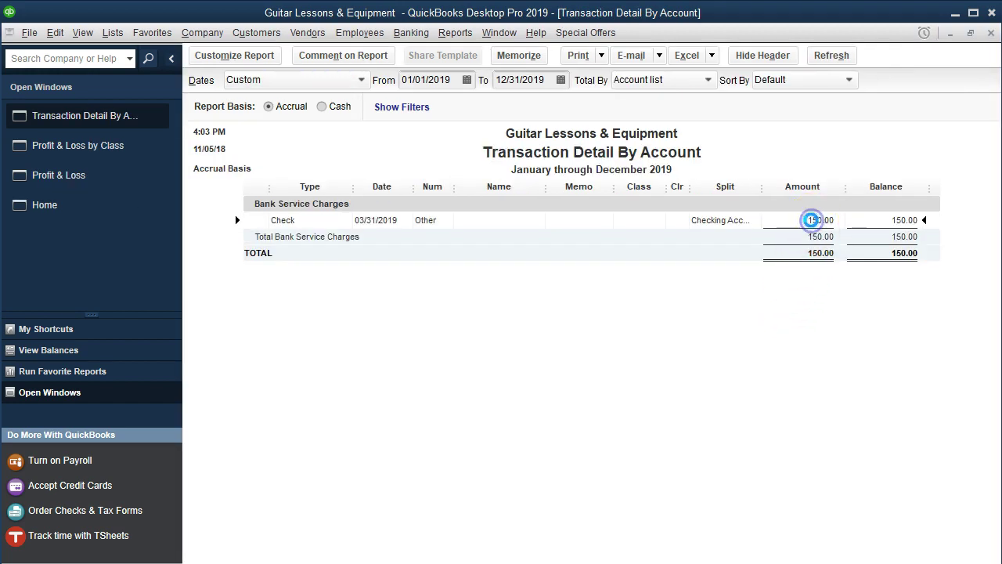
pyautogui.doubleClick(811, 220)
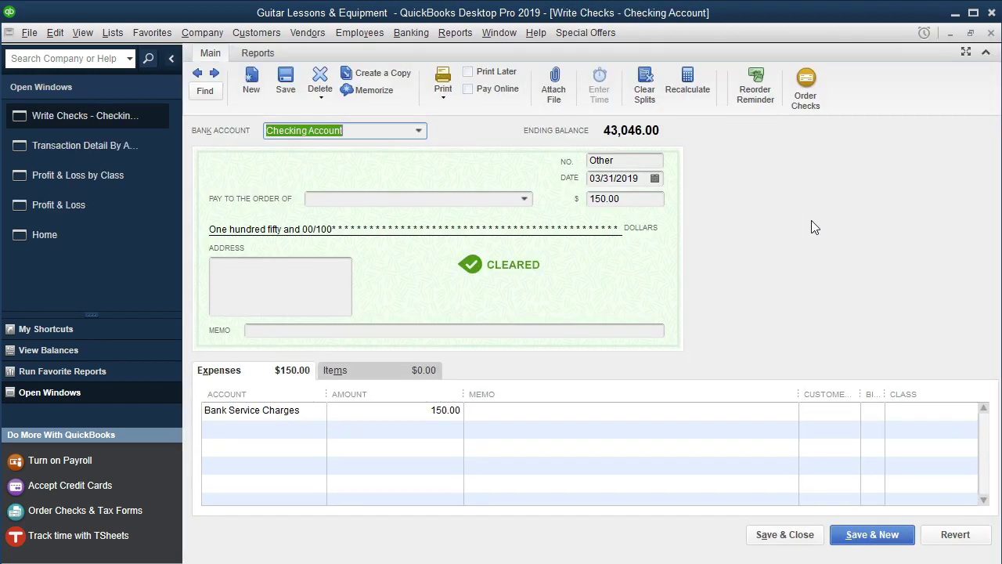
# Step: Assign the Business class to the check's Bank Service Charges line, record the change and return to the by-class report
pyautogui.click(914, 411)
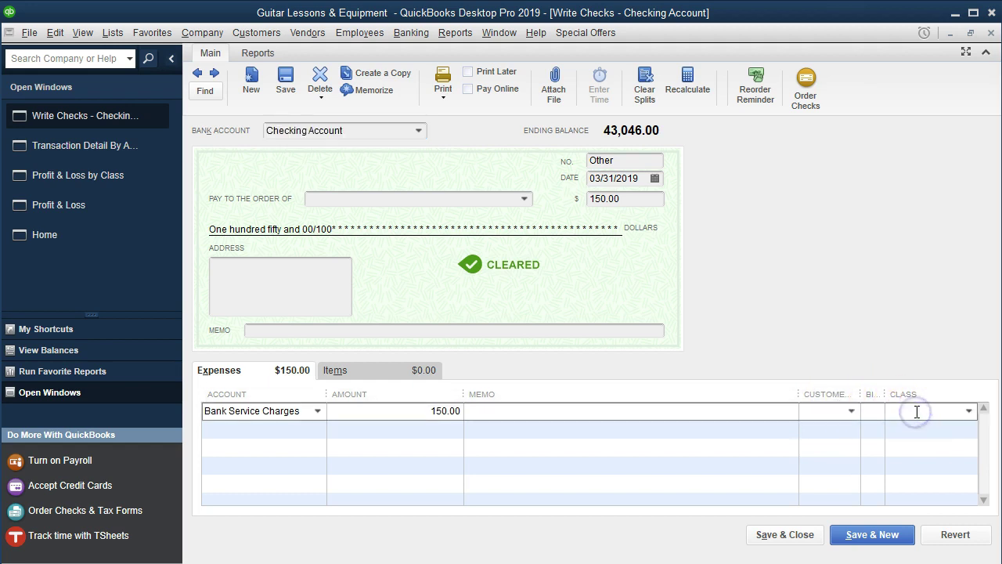
pyautogui.write('Business')
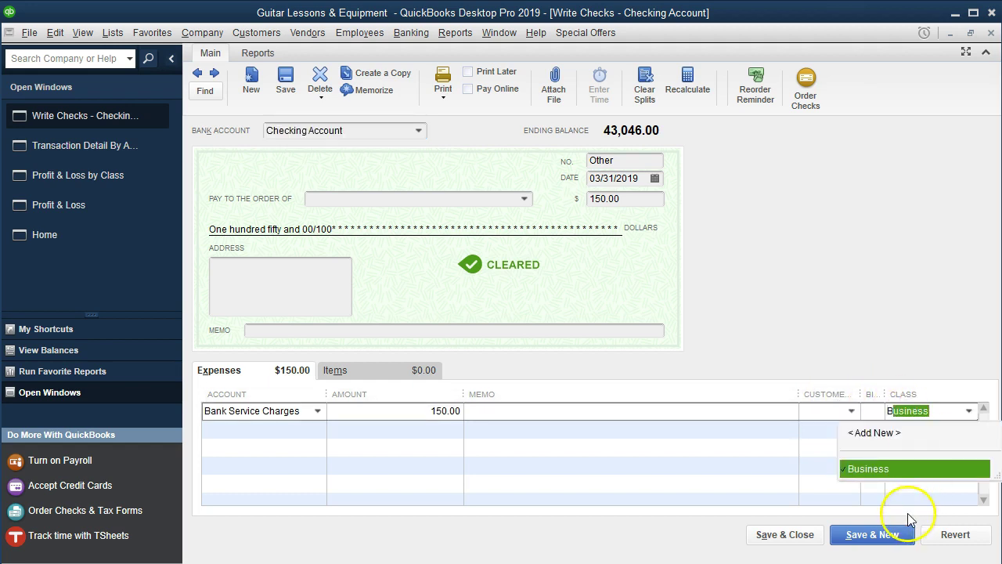
pyautogui.click(792, 454)
pyautogui.click(786, 536)
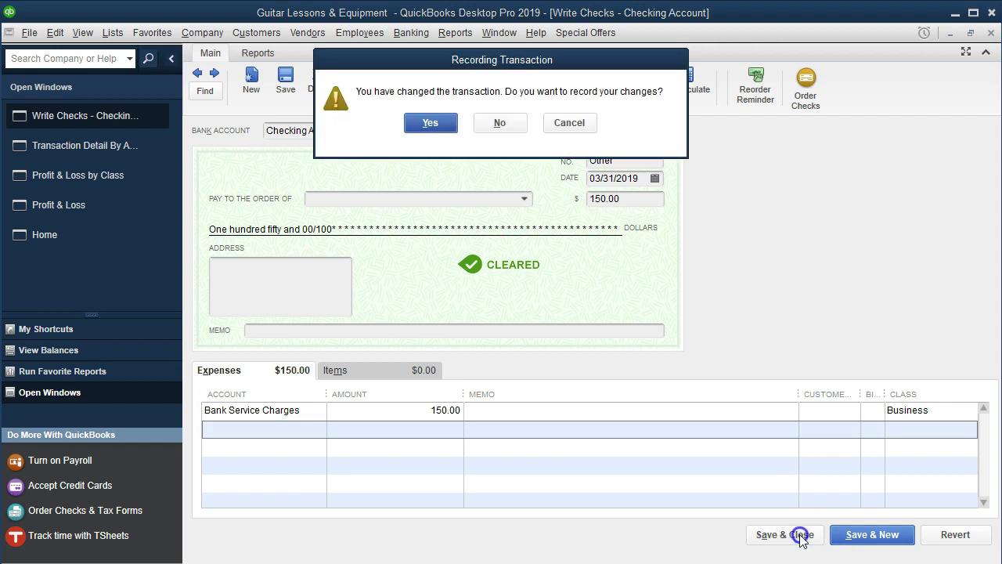
pyautogui.click(430, 125)
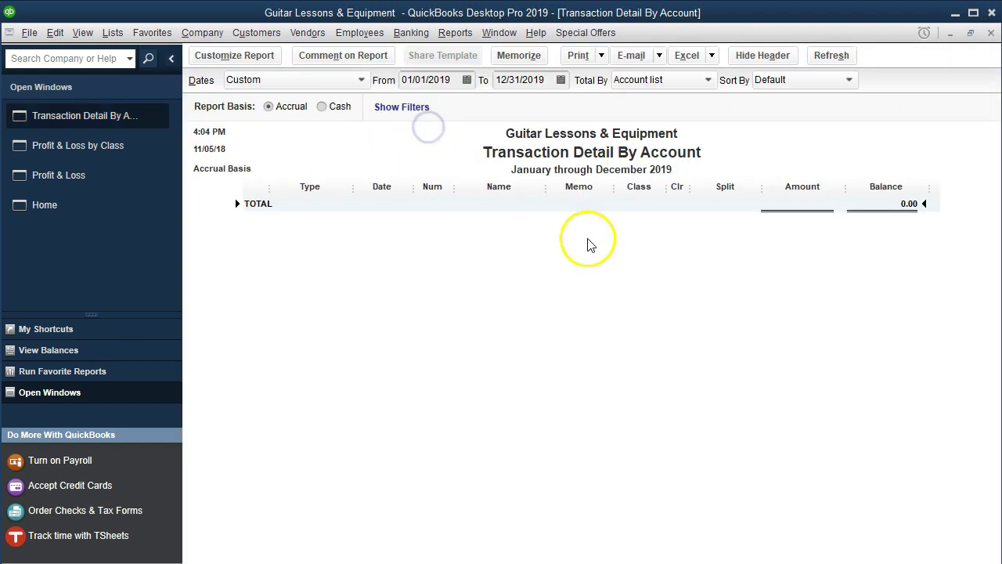
pyautogui.click(991, 32)
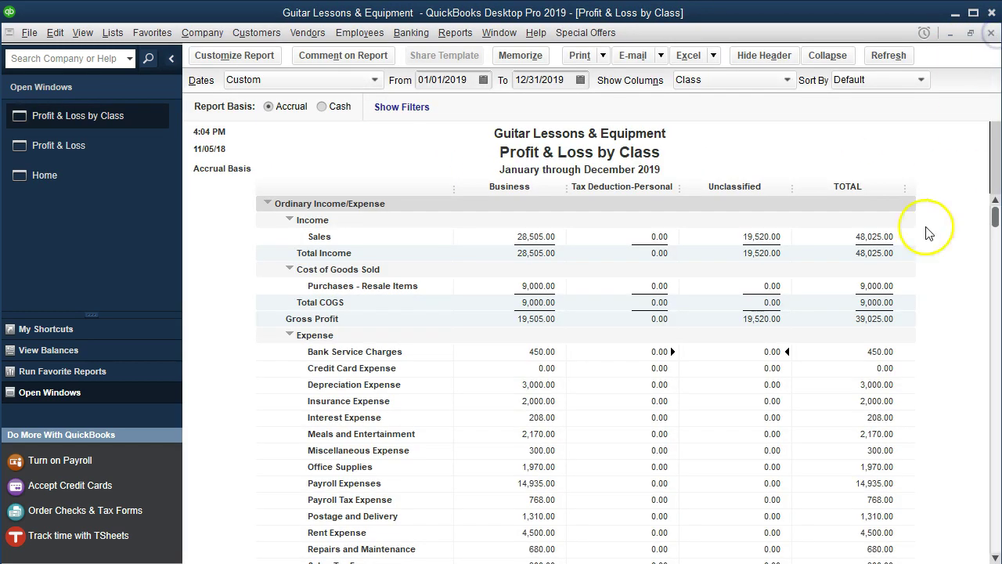
# Step: Review the Unclassified column for remaining amounts and bring up the transaction detail behind its Sales amount
pyautogui.scroll(-3, 773, 397)
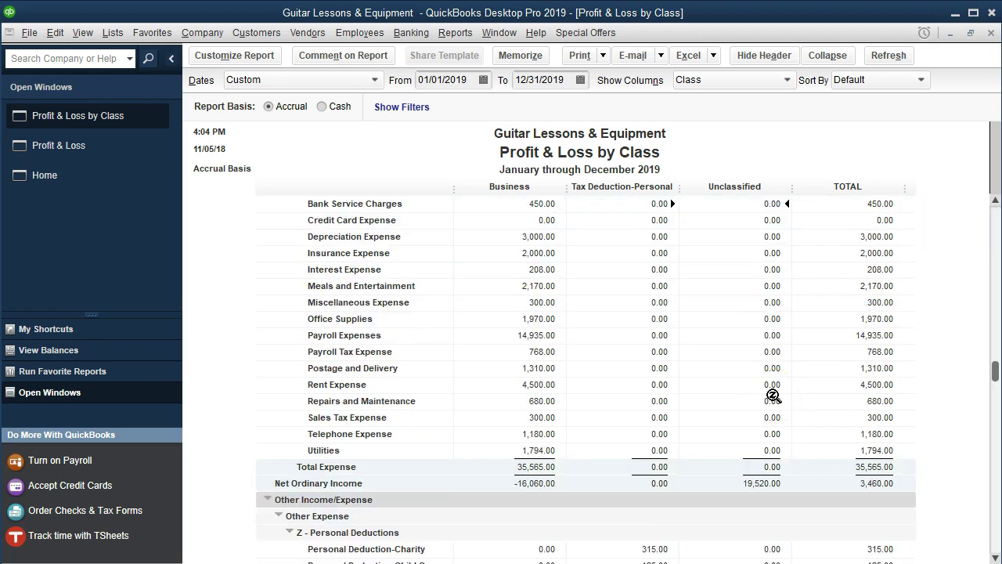
pyautogui.scroll(3, 773, 397)
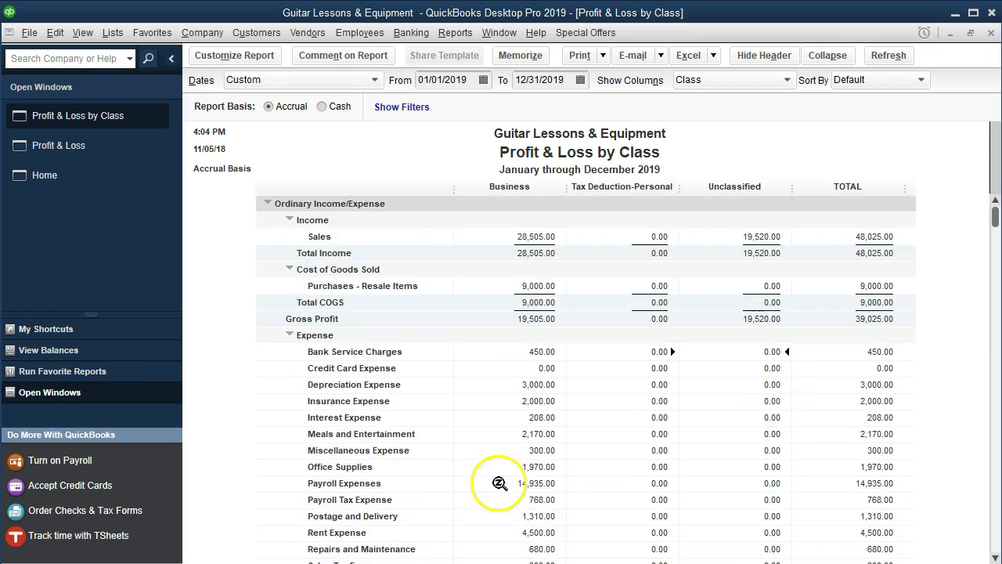
pyautogui.click(764, 280)
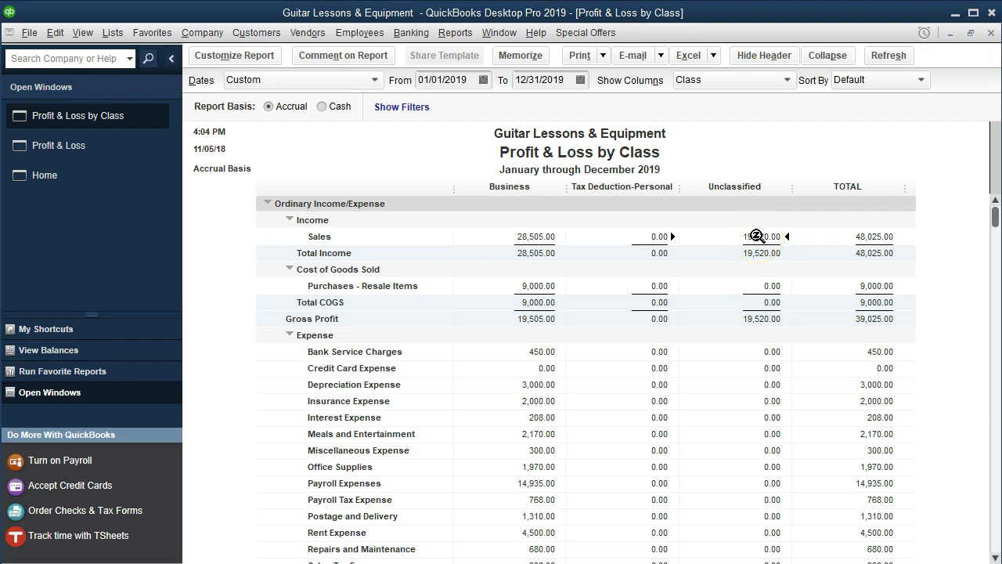
pyautogui.doubleClick(756, 236)
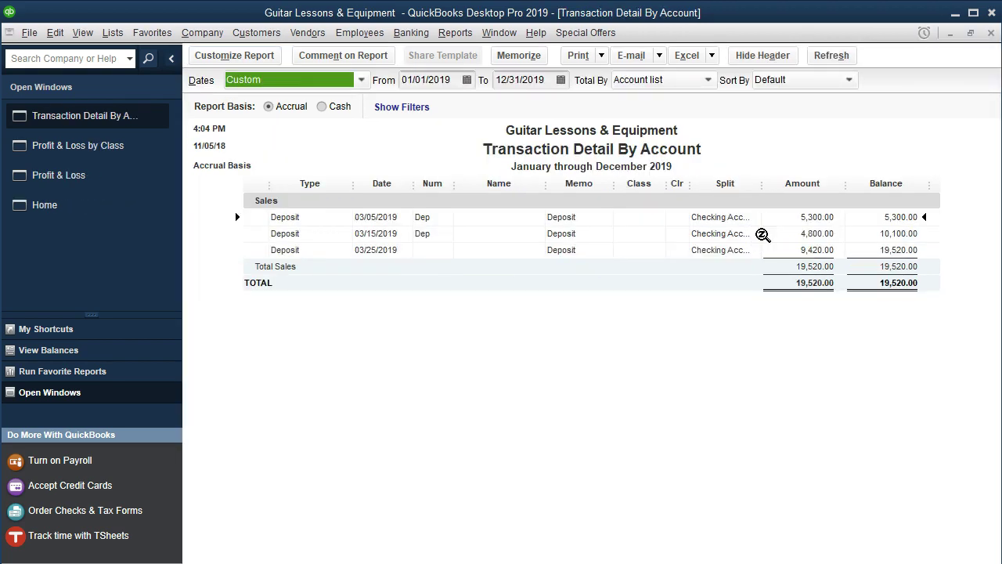
# Step: Assign the Business class to the Sales line of the 03/05/2019 deposit and record the change
pyautogui.doubleClick(800, 217)
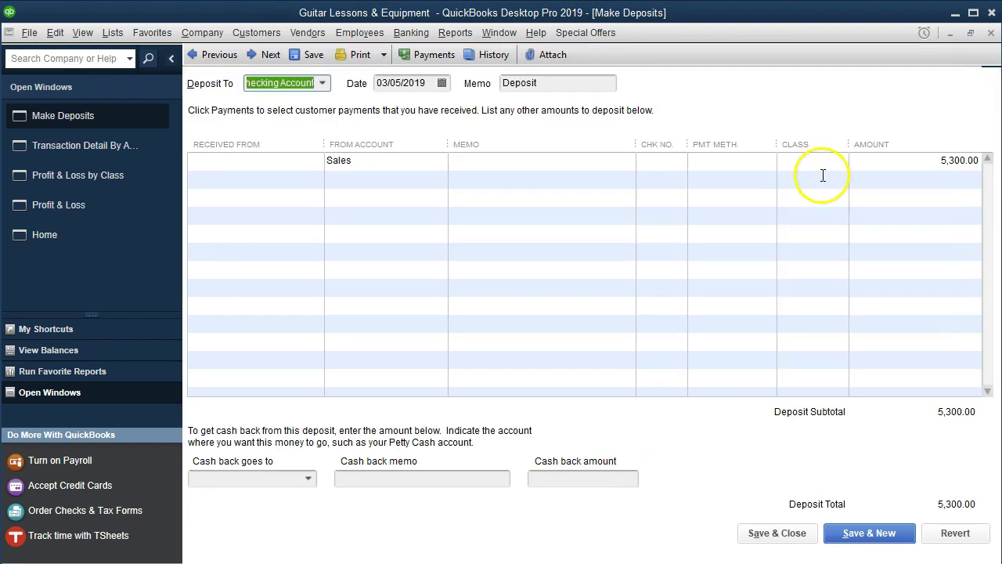
pyautogui.click(815, 160)
pyautogui.write('Business')
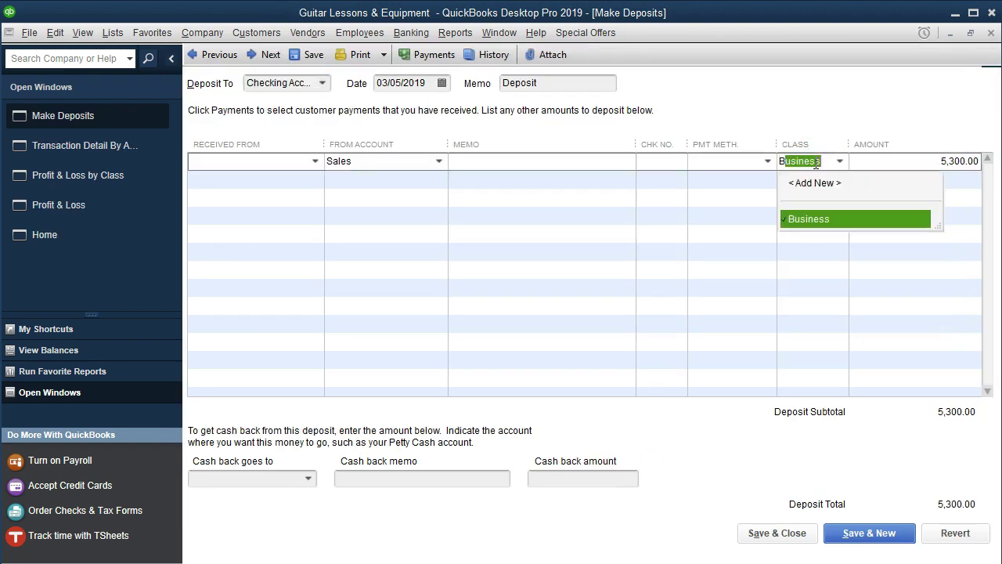
pyautogui.click(775, 533)
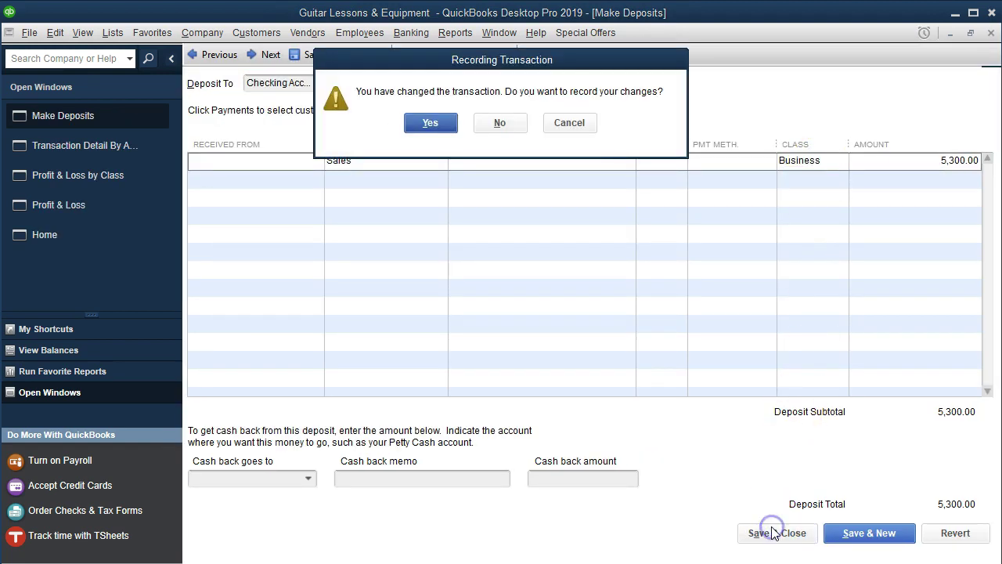
pyautogui.click(433, 124)
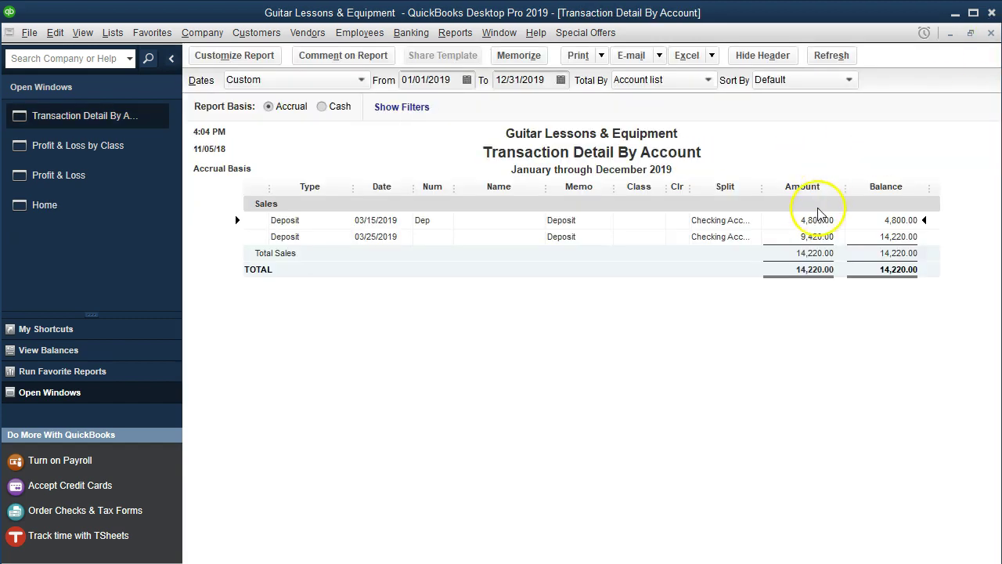
# Step: Set the class of the 03/15/2019 deposit's Sales line to Business and record the change
pyautogui.doubleClick(818, 211)
pyautogui.click(807, 156)
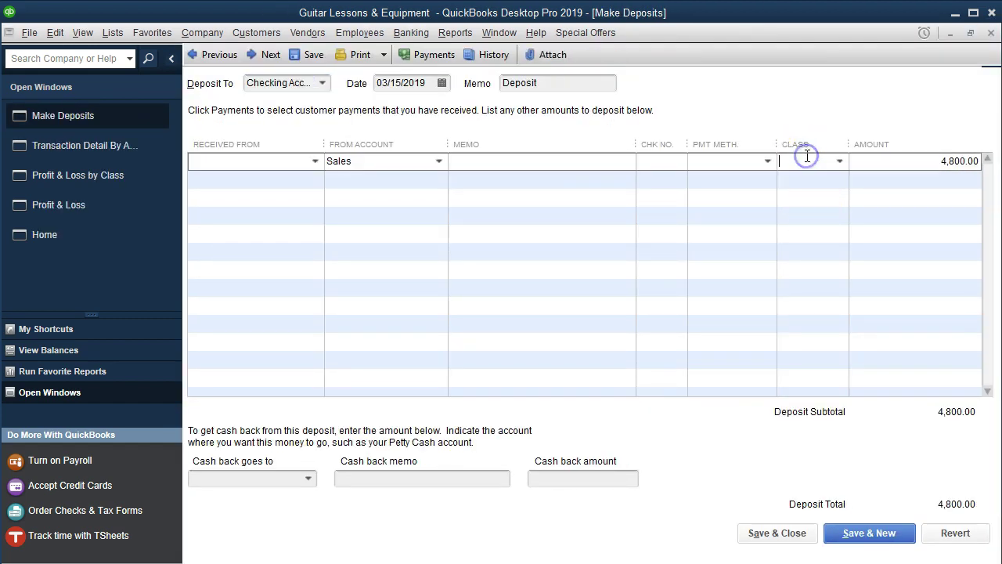
pyautogui.write('Business')
pyautogui.click(815, 219)
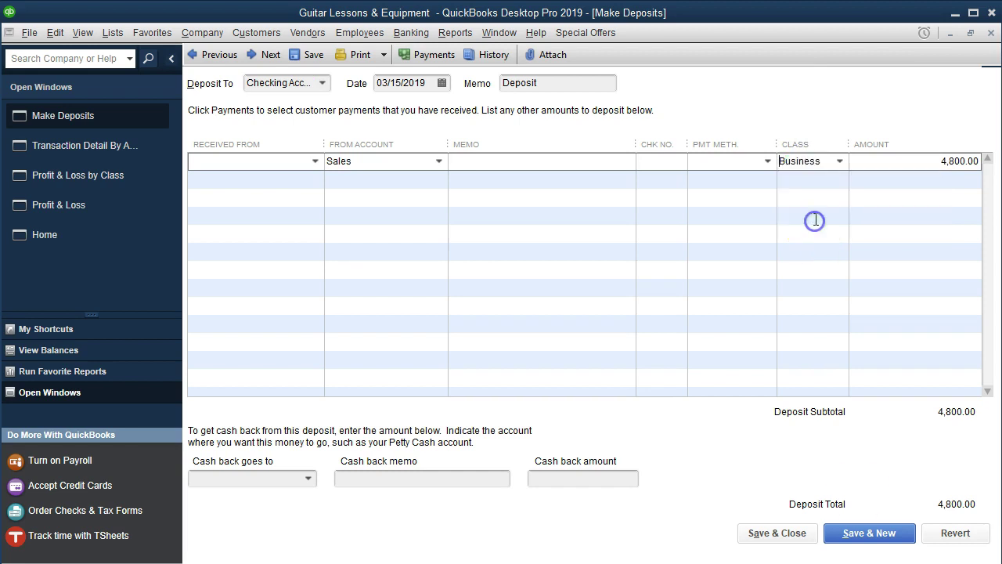
pyautogui.click(777, 533)
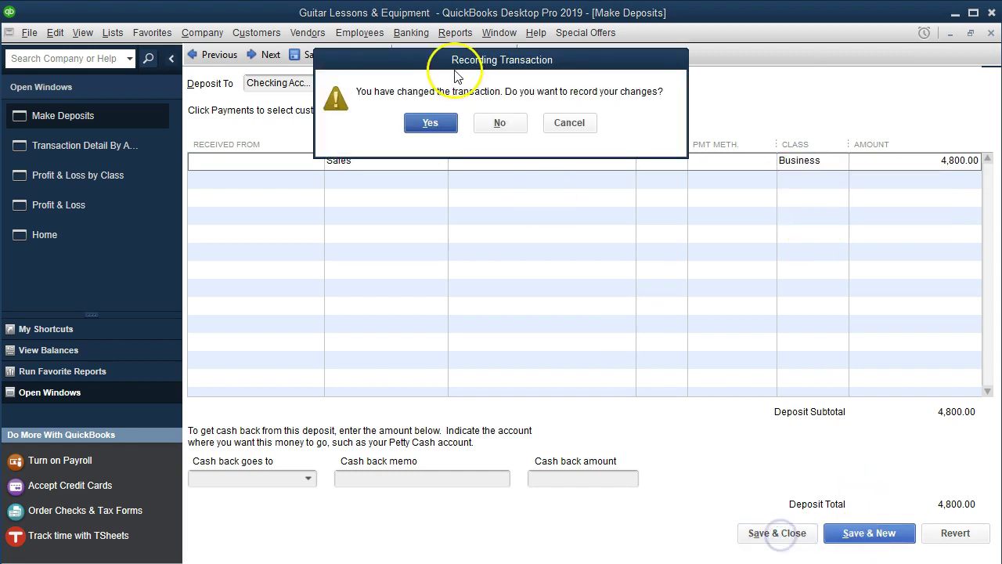
pyautogui.click(430, 122)
# Step: Classify the 03/25/2019 deposit's Sales line as Business, record the change and return to the Profit & Loss by Class report
pyautogui.doubleClick(803, 220)
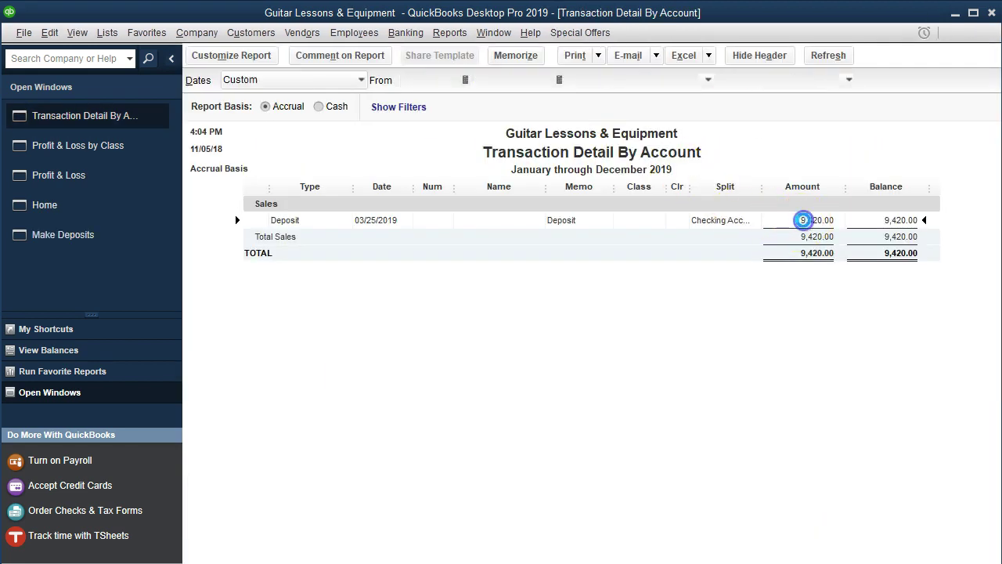
pyautogui.click(817, 162)
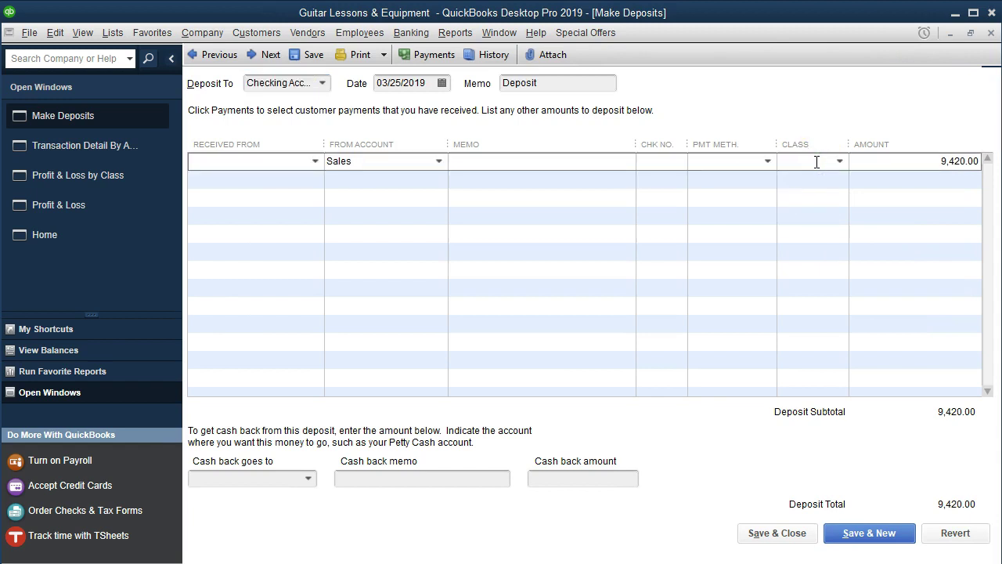
pyautogui.click(840, 161)
pyautogui.click(843, 212)
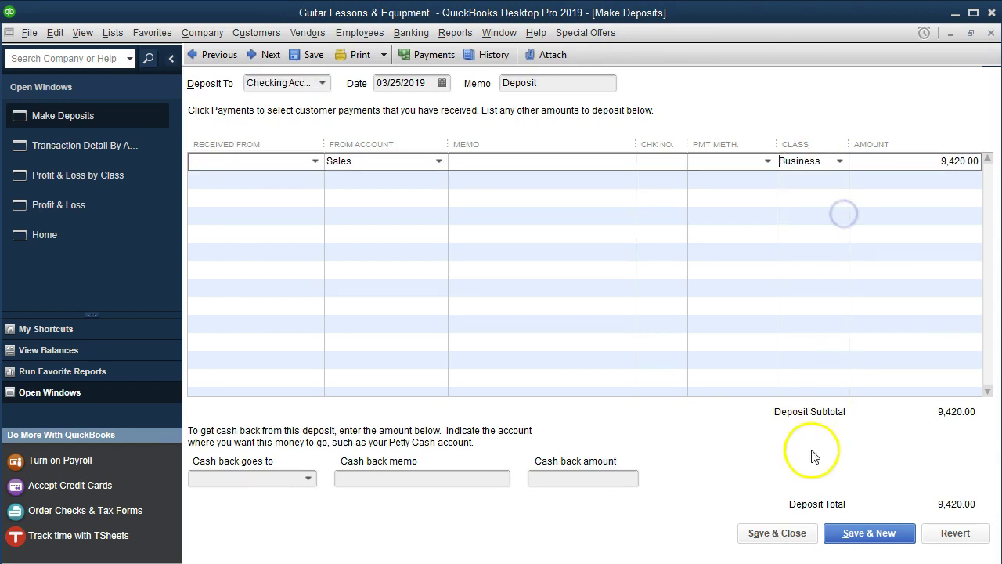
pyautogui.click(777, 533)
pyautogui.click(438, 124)
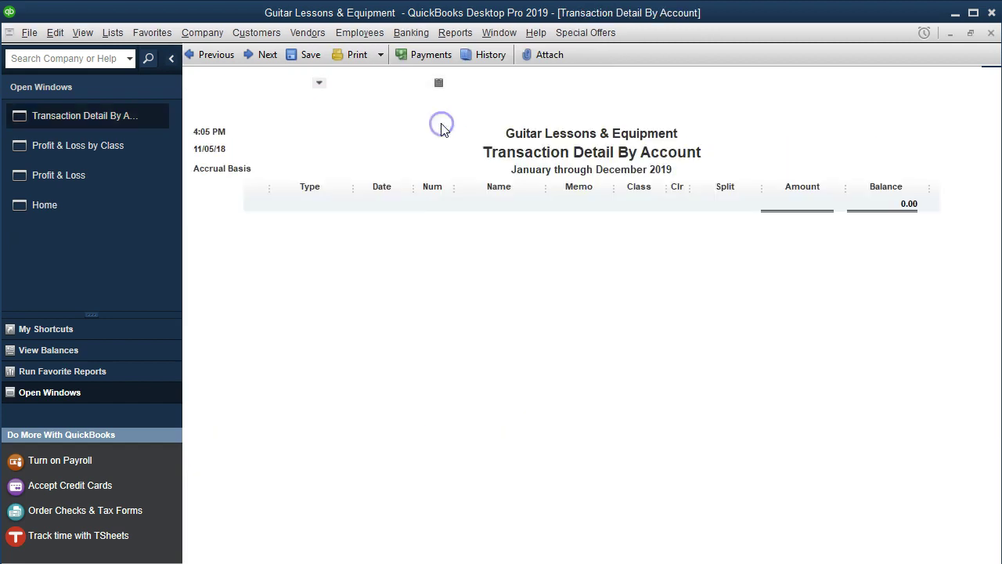
pyautogui.click(990, 33)
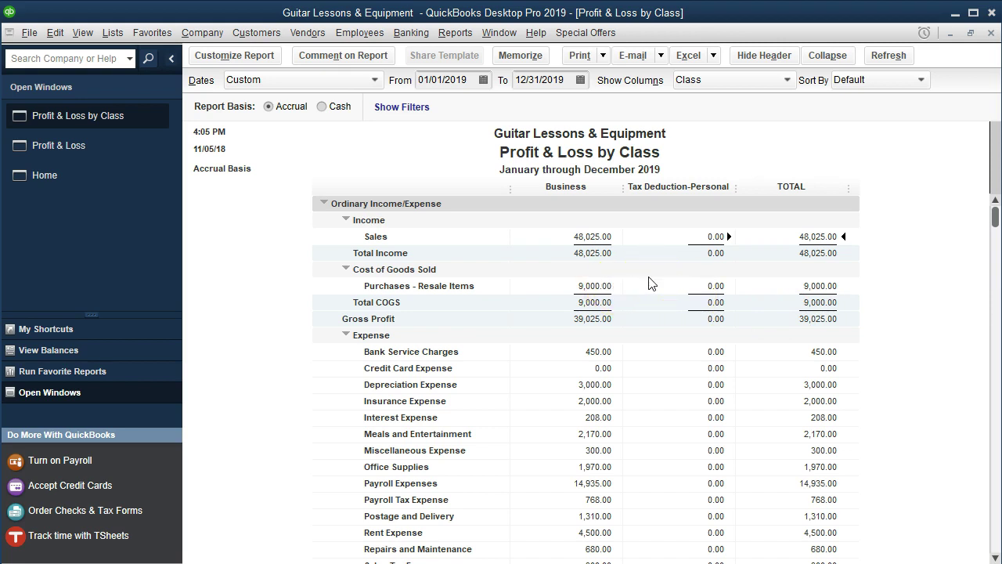
pyautogui.scroll(-6, 649, 283)
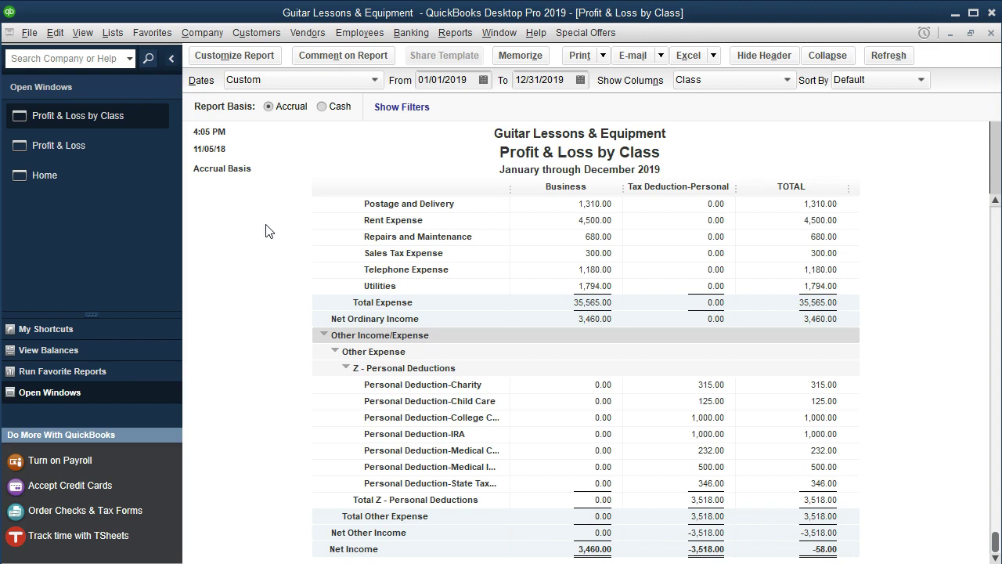
# Step: Run the standard Balance Sheet report as of 12/31/2019 and check Net Income in the Equity section
pyautogui.click(455, 33)
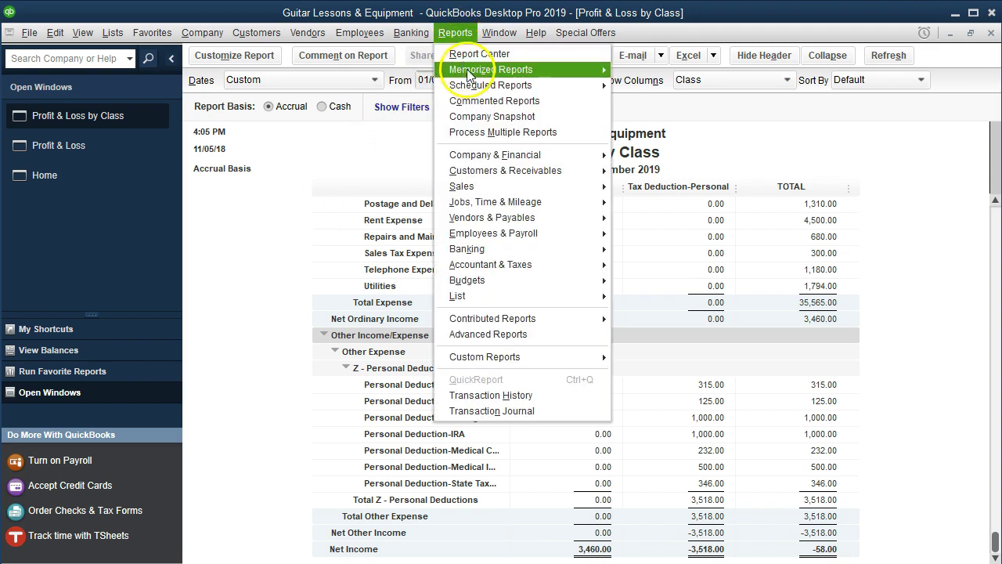
pyautogui.moveTo(470, 76)
pyautogui.moveTo(513, 155)
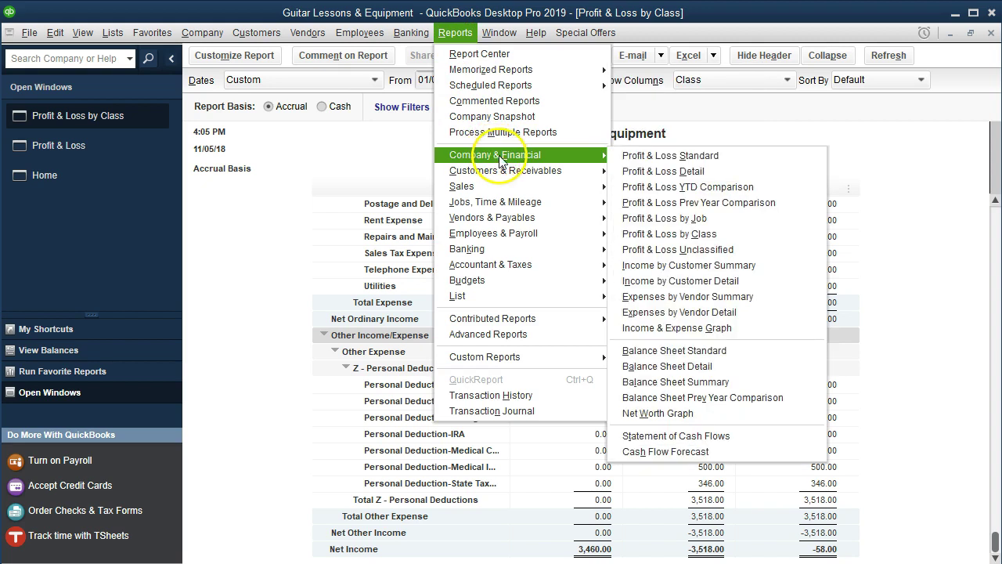
pyautogui.click(684, 350)
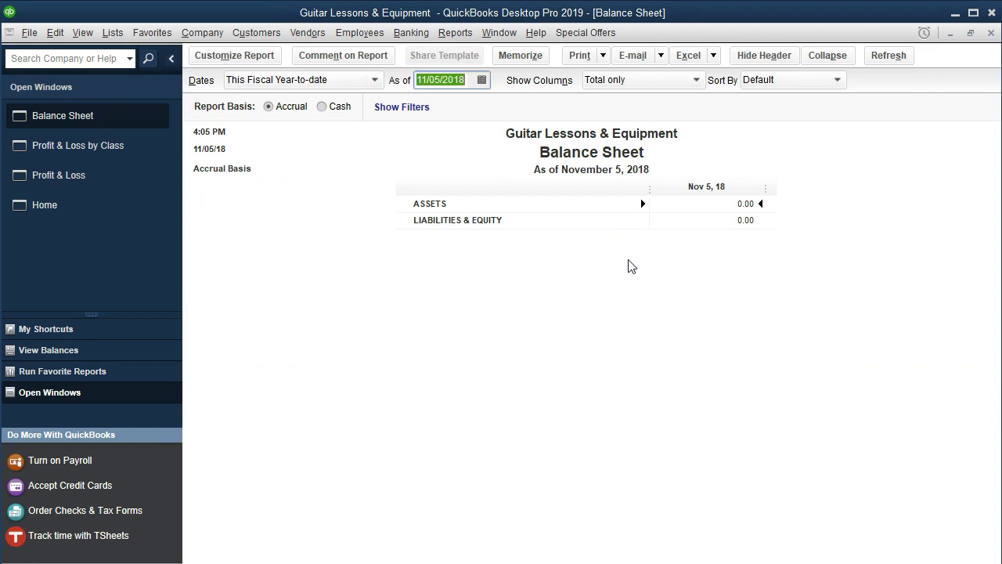
pyautogui.write('12/31/19')
pyautogui.press('Tab')
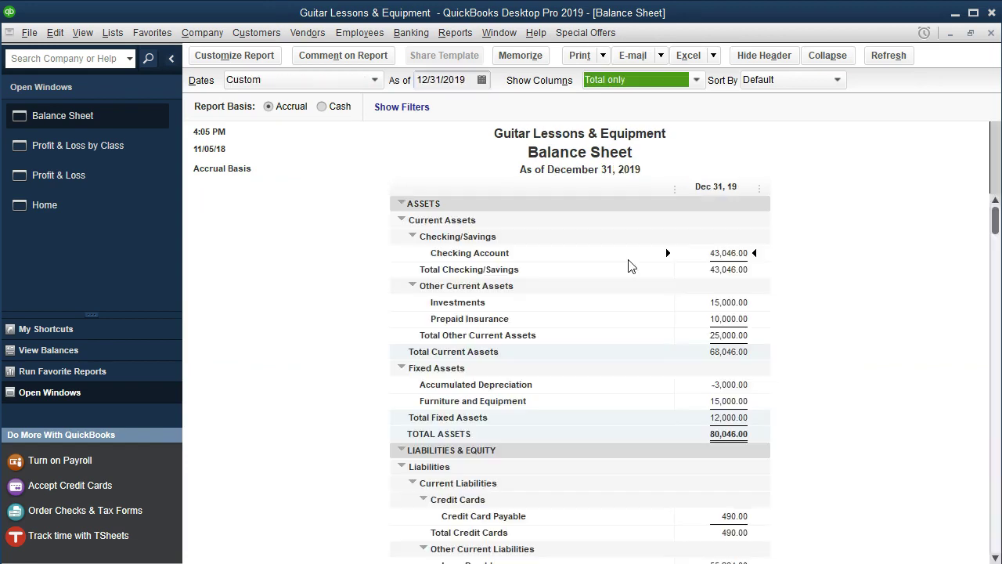
pyautogui.scroll(-4, 618, 258)
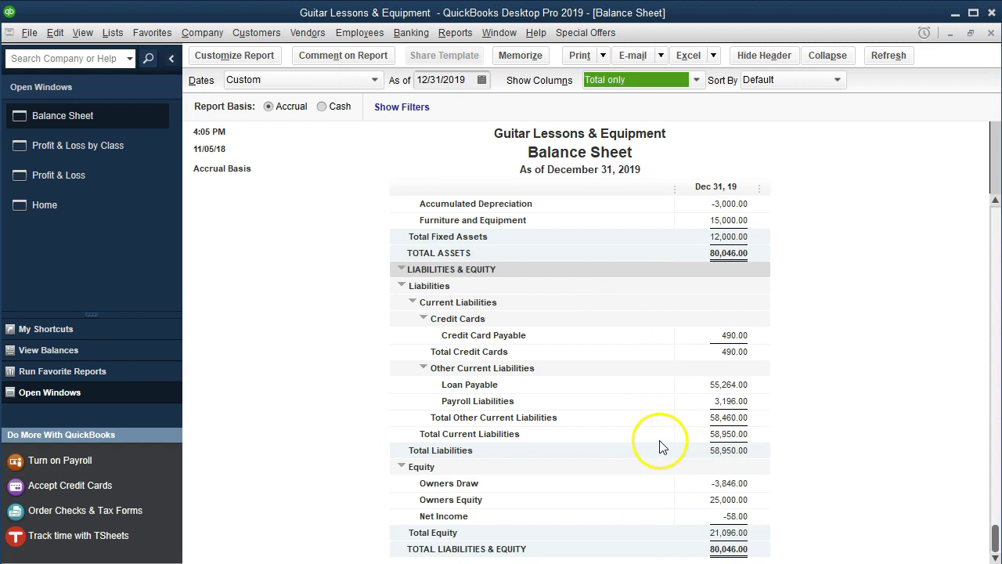
pyautogui.click(740, 518)
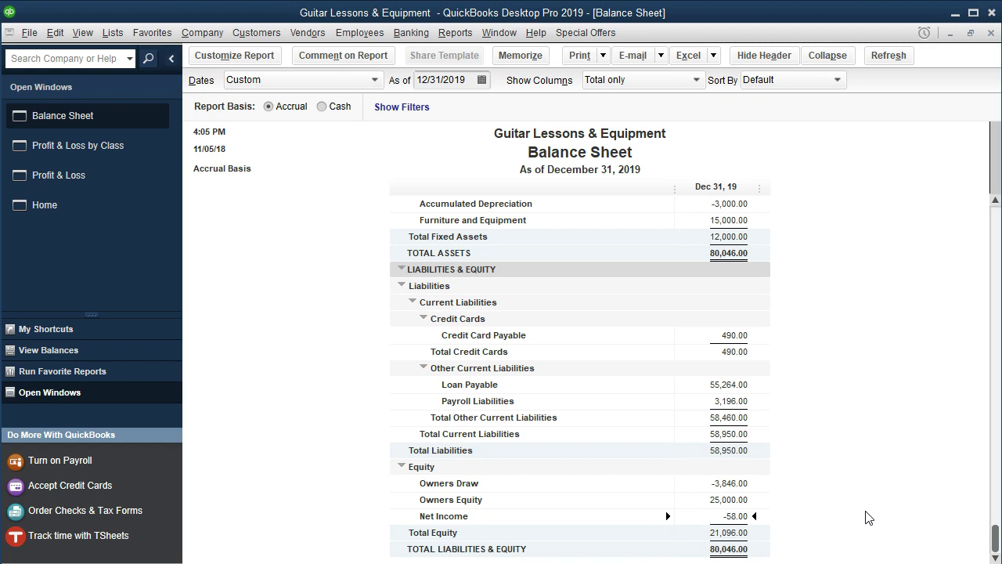
pyautogui.click(803, 524)
pyautogui.click(781, 508)
pyautogui.click(767, 505)
pyautogui.click(766, 509)
pyautogui.click(186, 546)
pyautogui.click(193, 340)
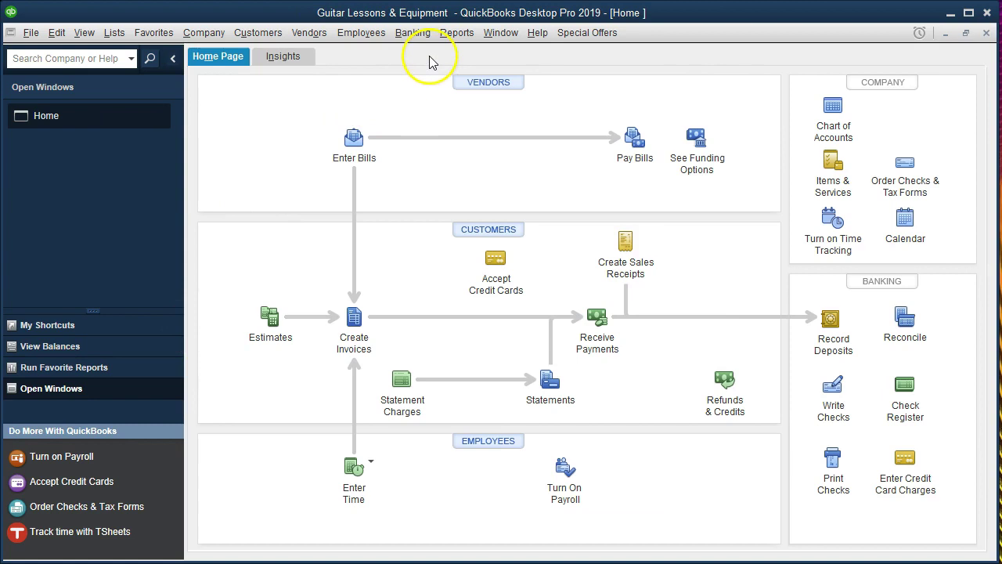
# Step: Run the standard Profit & Loss report for 01/01/2019 to 12/31/2019 and check it down to Net Income
pyautogui.click(453, 32)
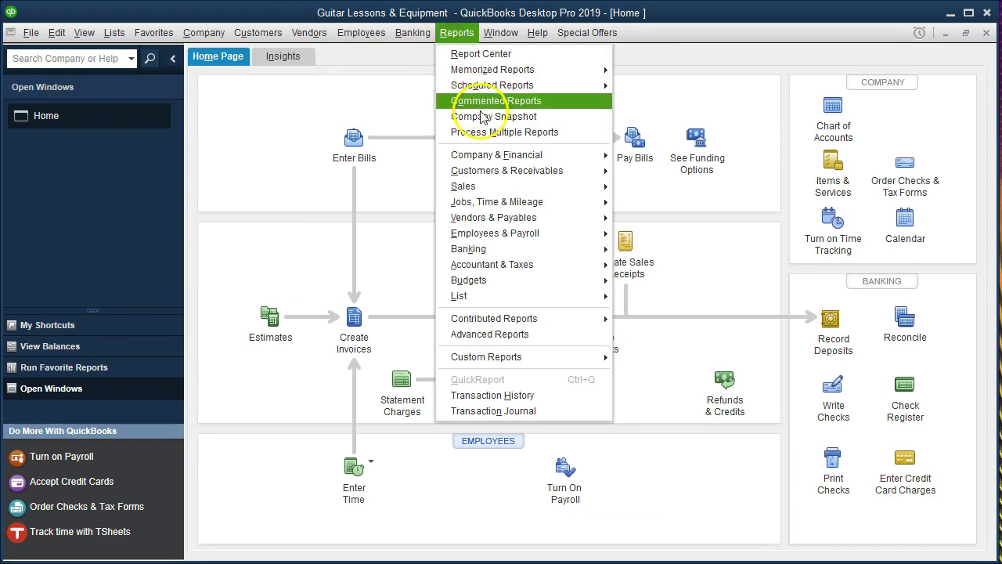
pyautogui.moveTo(501, 155)
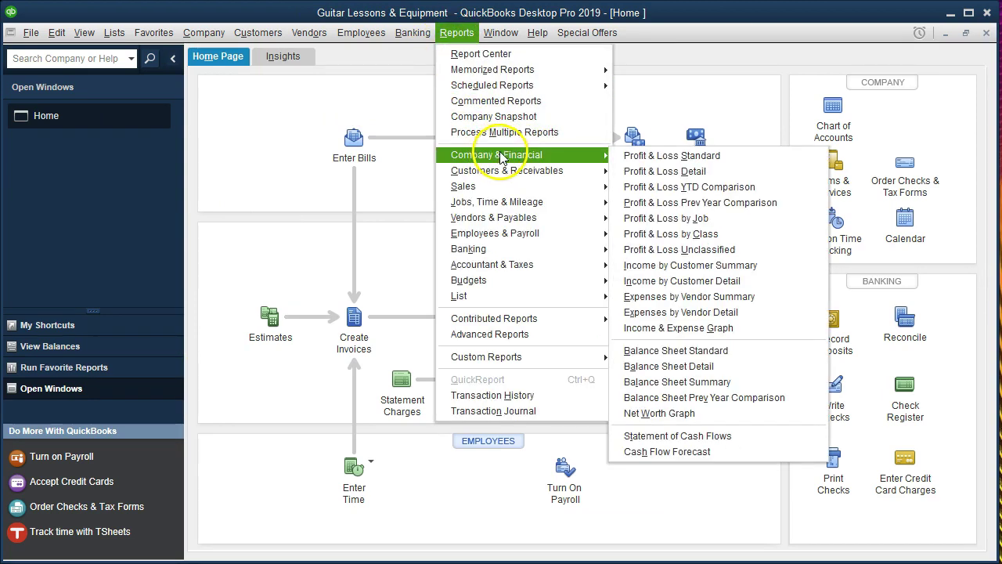
pyautogui.click(646, 161)
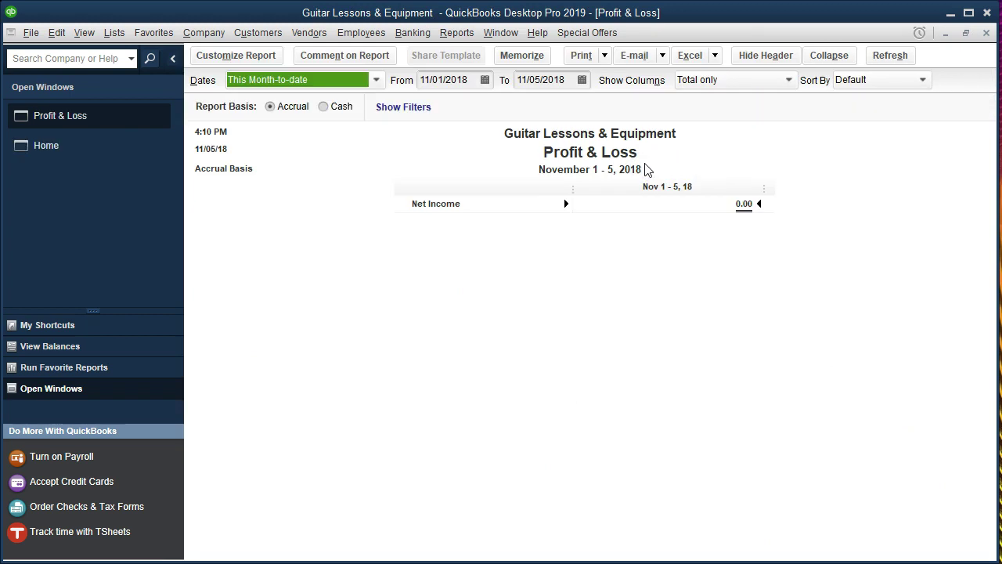
pyautogui.press('Tab')
pyautogui.write('01')
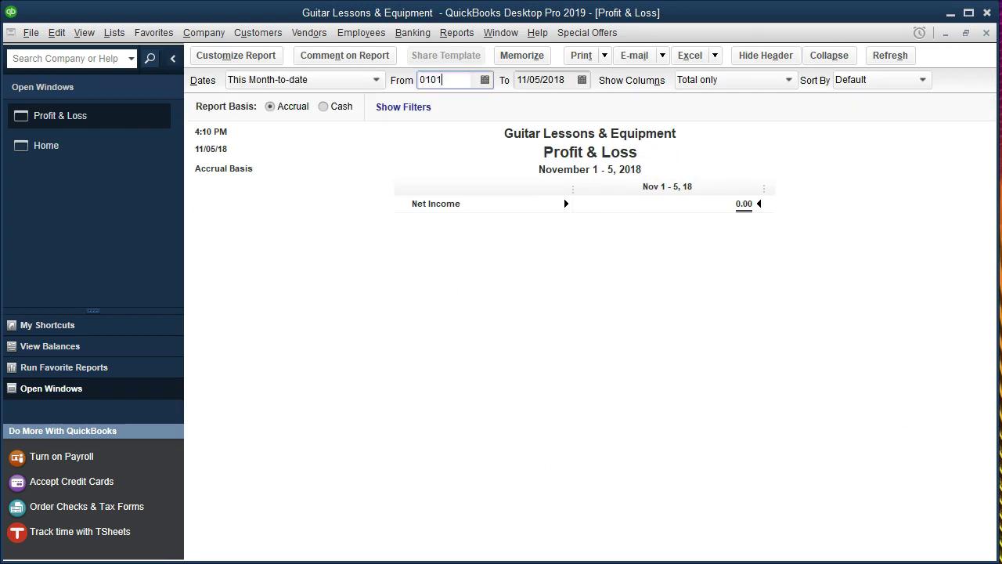
pyautogui.write('/01/2019')
pyautogui.press('Tab')
pyautogui.write('123119')
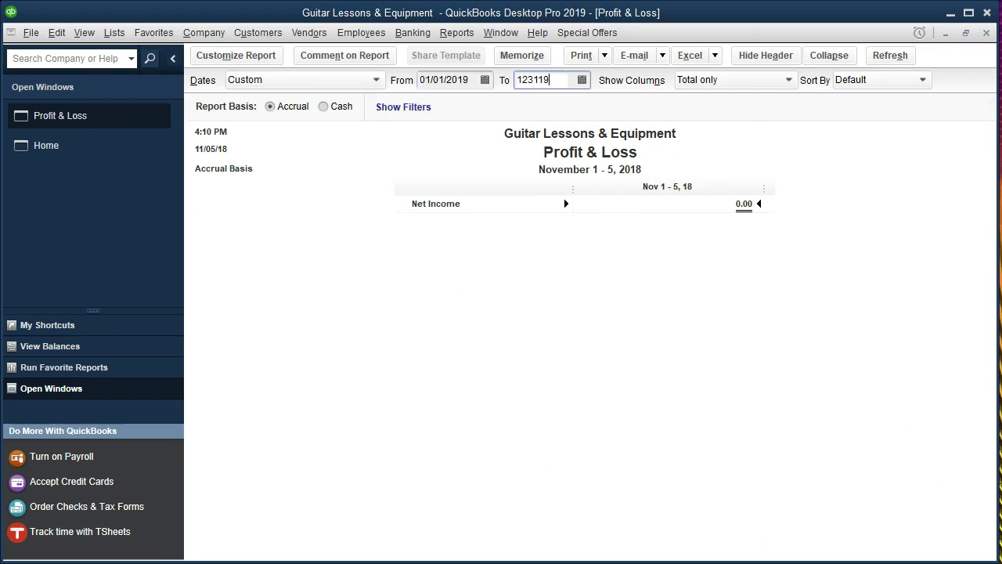
pyautogui.press('Tab')
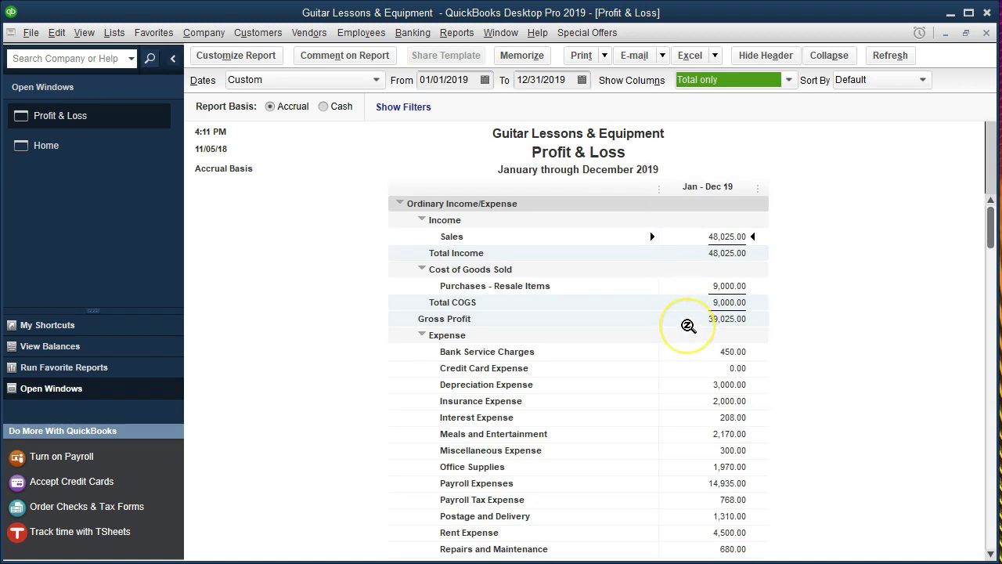
pyautogui.scroll(-3, 689, 326)
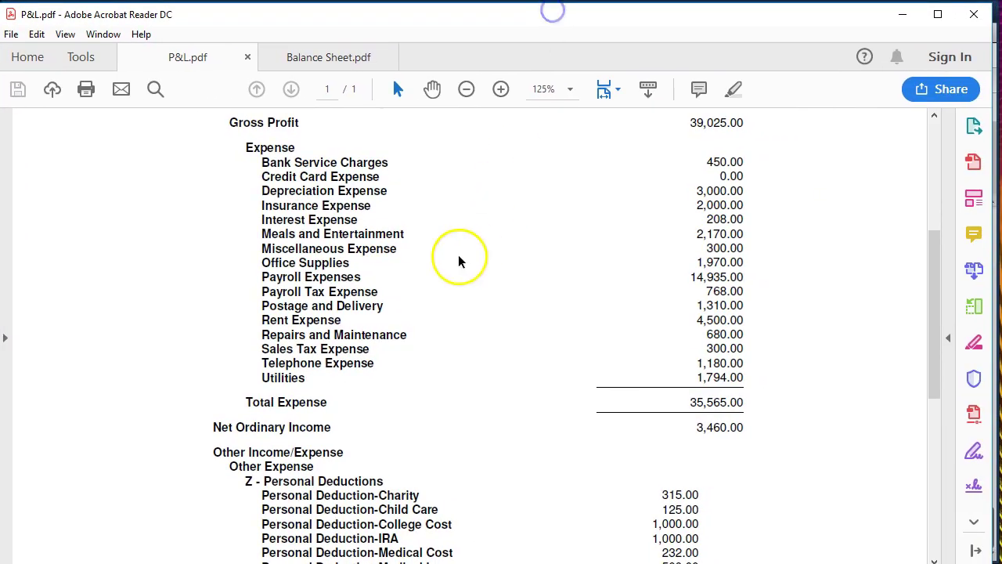
# Step: Switch to Adobe Acrobat Reader, review the Personal Deductions and Net Income in P&L.pdf, and return to the QuickBooks report
pyautogui.scroll(-1, 493, 274)
pyautogui.scroll(-3, 450, 274)
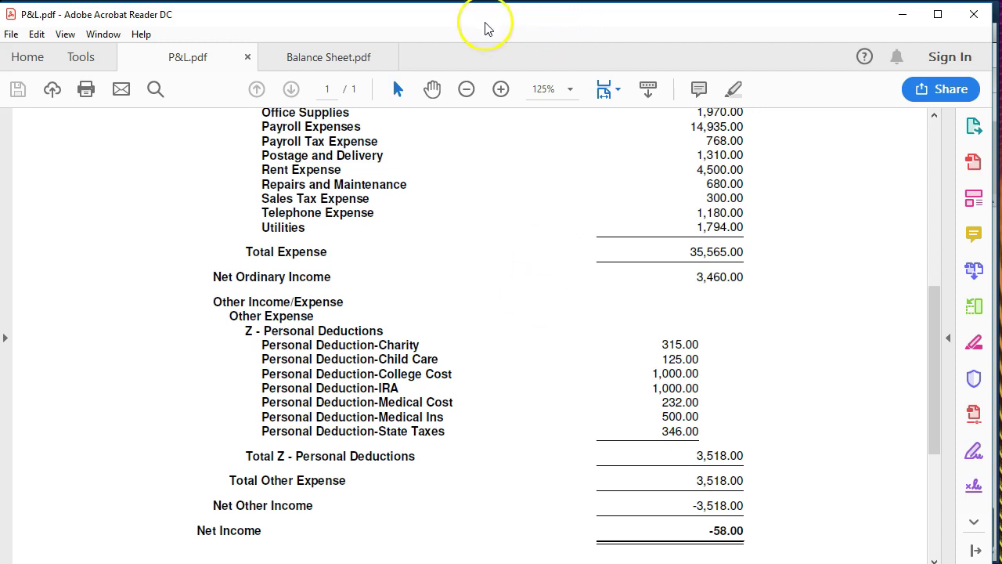
pyautogui.moveTo(488, 17); pyautogui.dragTo(1001, 16)
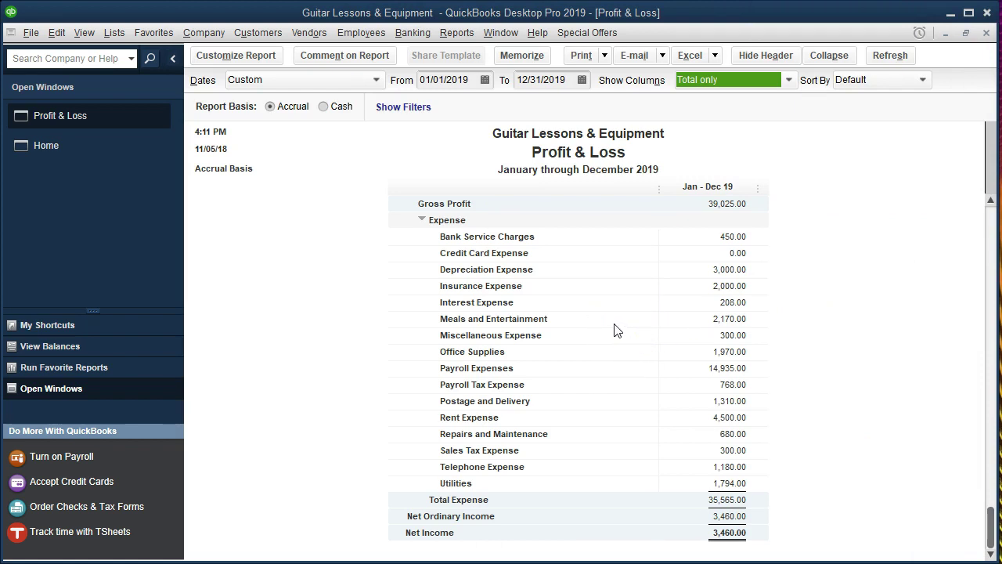
# Step: Run the standard Balance Sheet report as of 12/31/2019 and bring up its Equity section
pyautogui.click(464, 37)
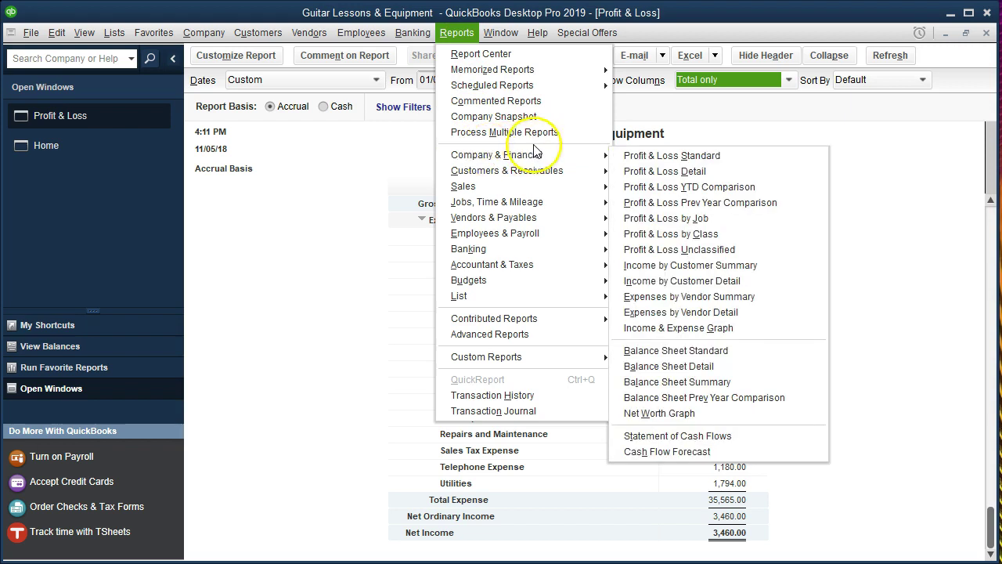
pyautogui.moveTo(600, 155)
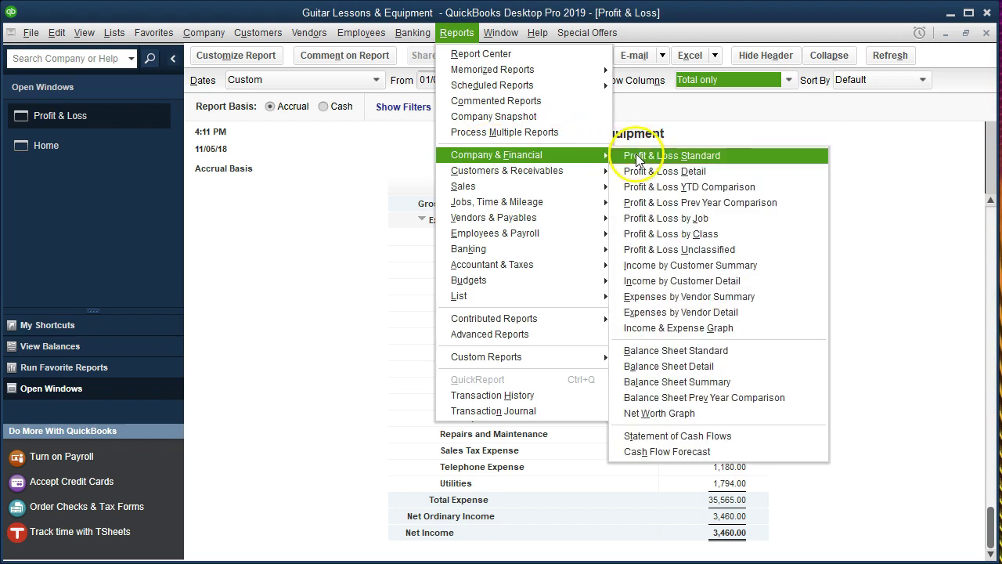
pyautogui.click(672, 350)
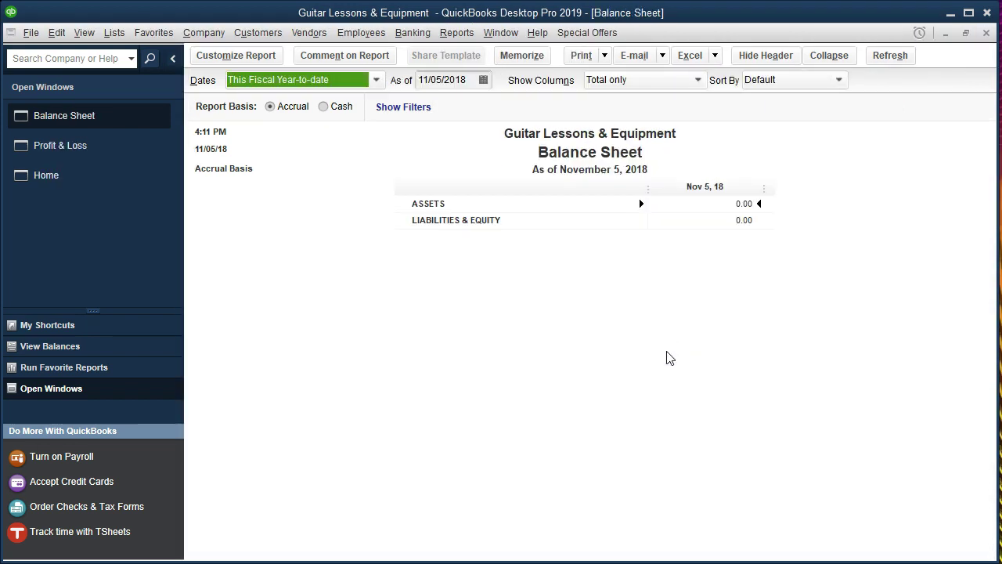
pyautogui.press('Tab')
pyautogui.write('12/31/2019')
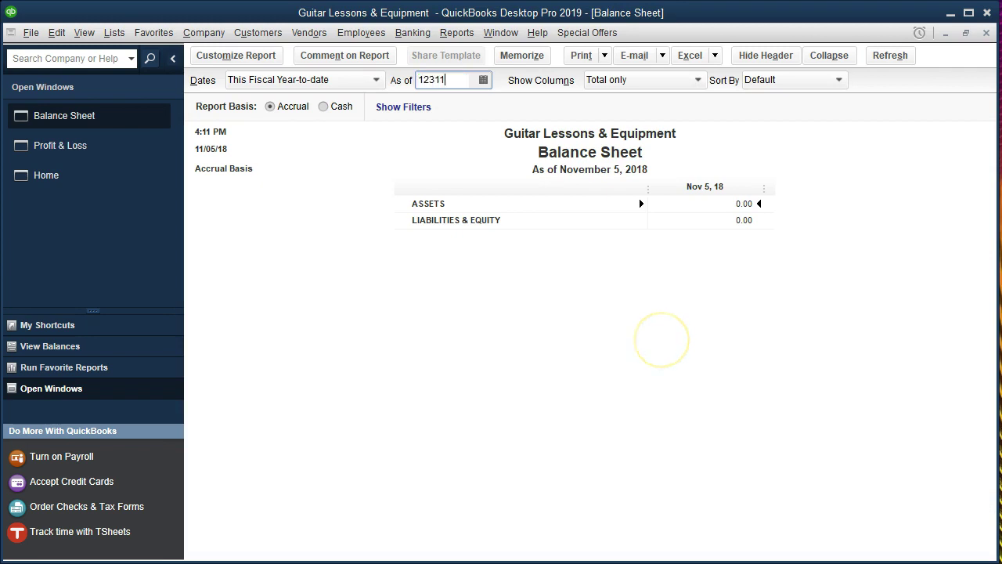
pyautogui.press('Tab')
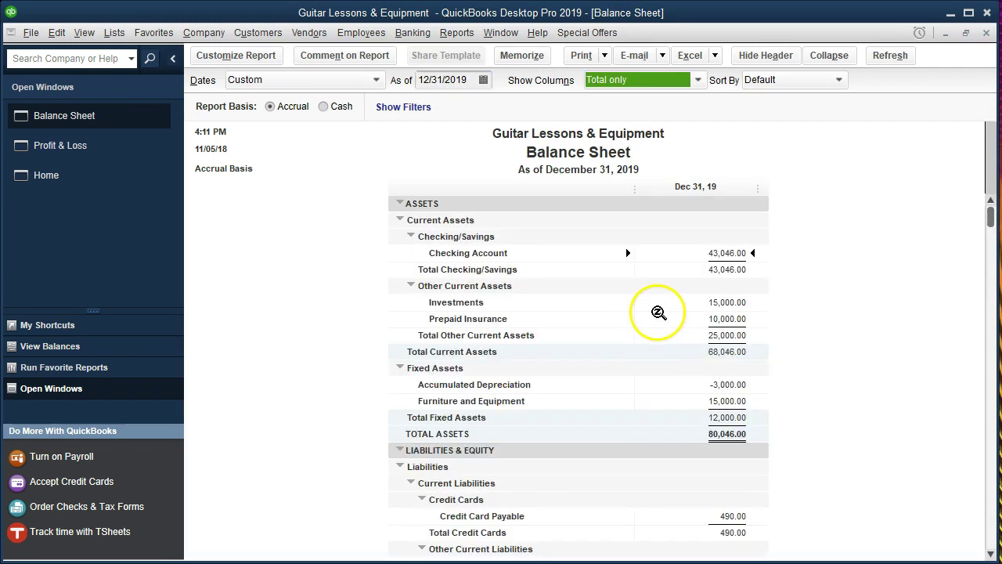
pyautogui.scroll(-7, 339, 297)
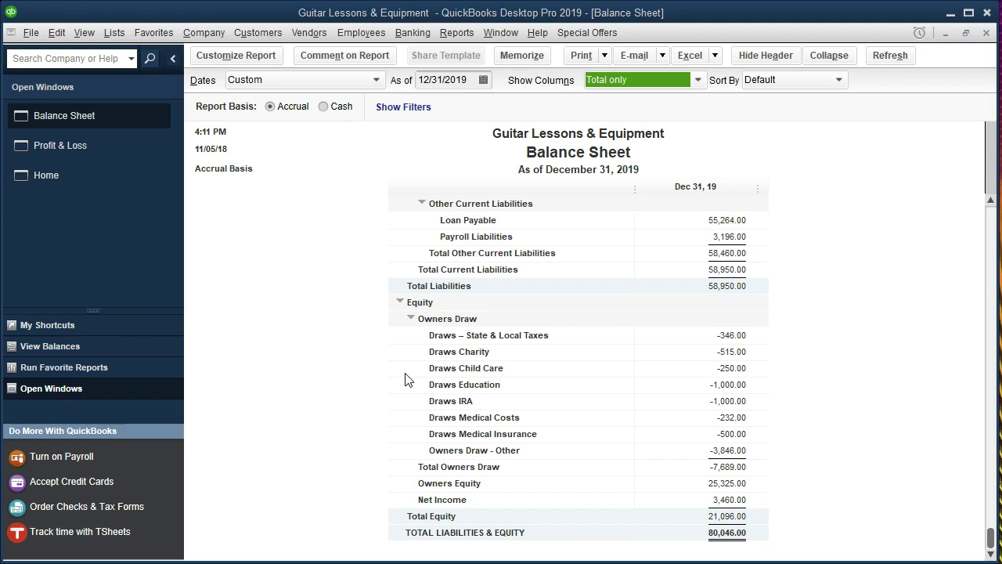
# Step: Examine the Owners Draw subaccounts, collapse them into one line, and compare the draw total with Net Income
pyautogui.click(410, 319)
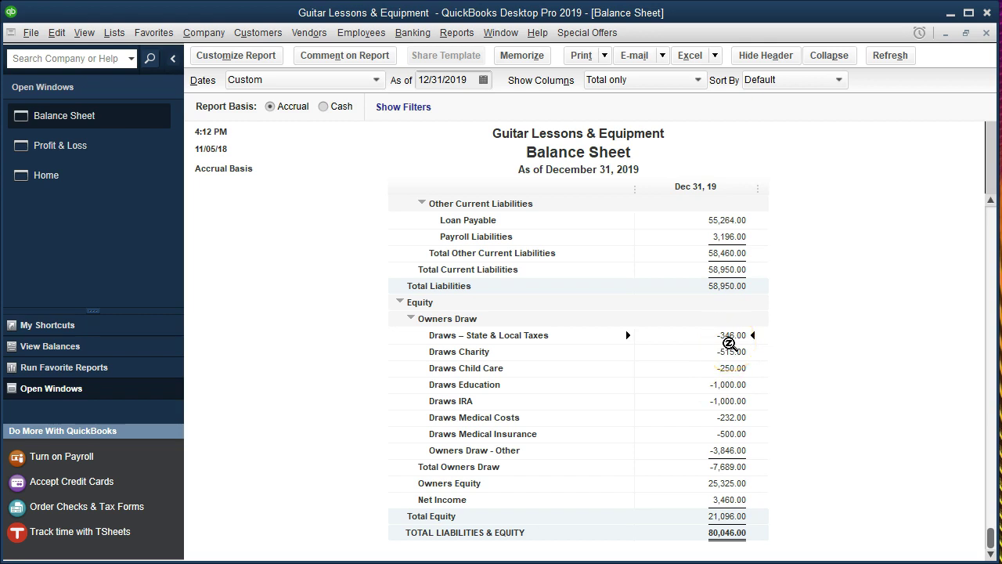
pyautogui.click(740, 503)
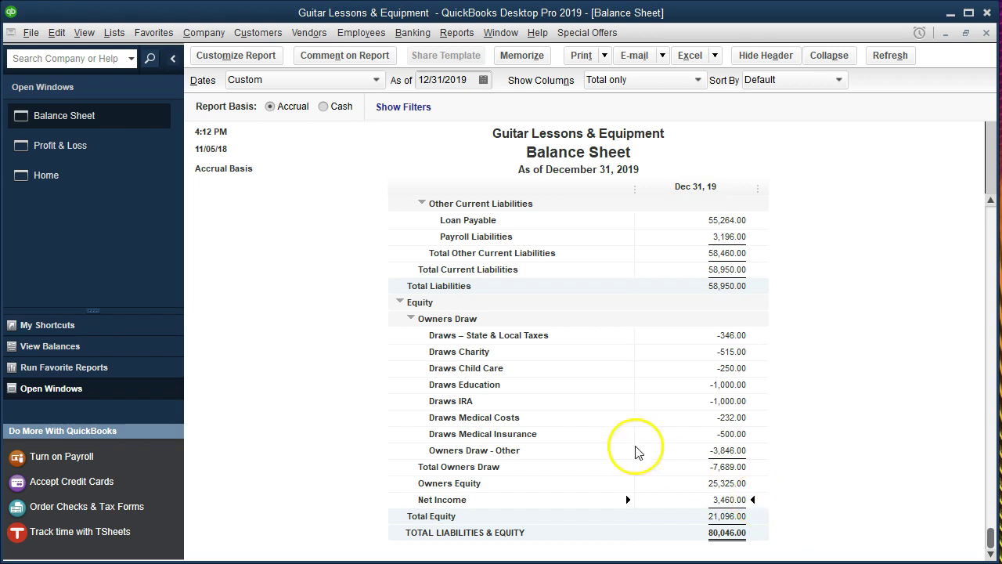
pyautogui.click(411, 319)
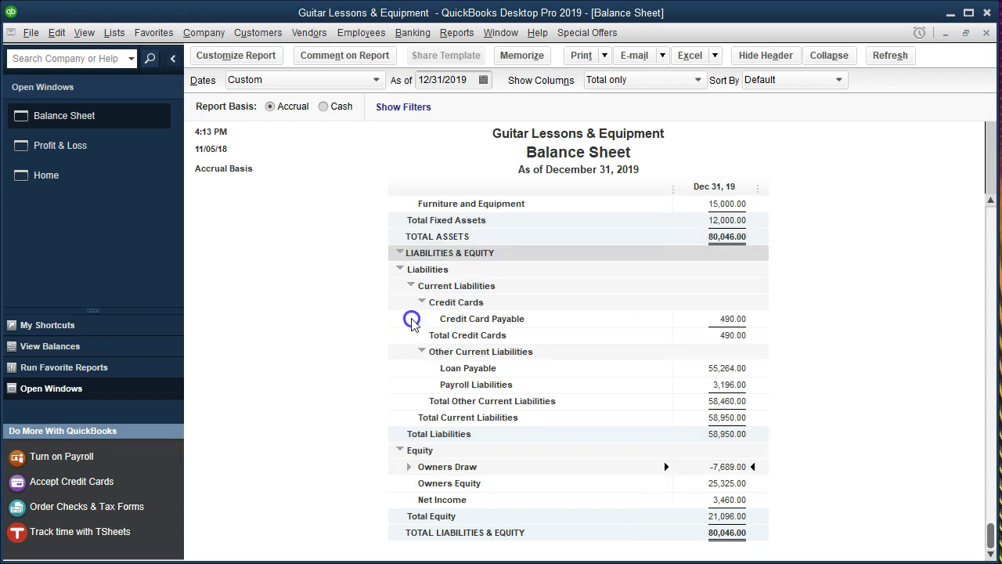
pyautogui.click(730, 498)
pyautogui.click(731, 468)
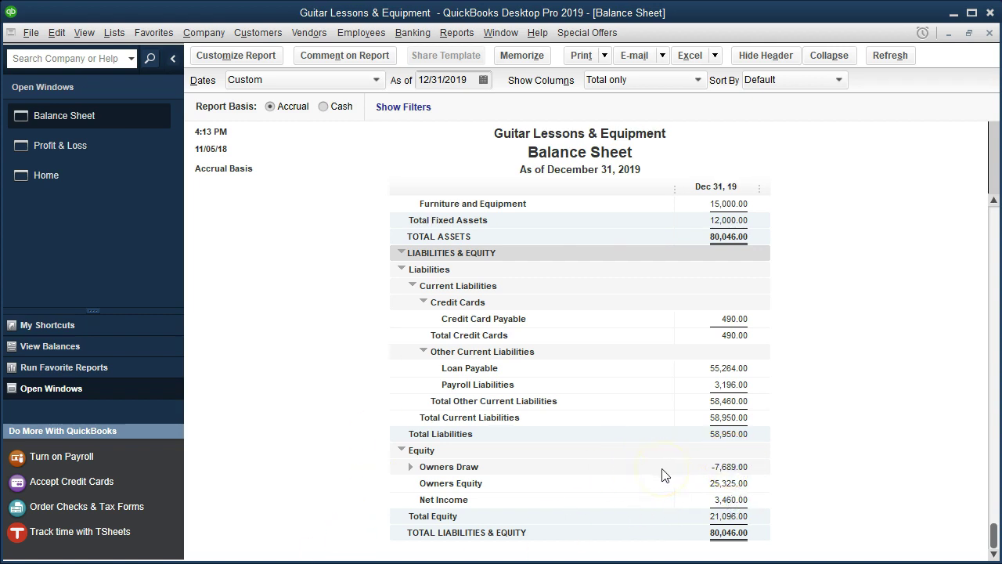
pyautogui.click(727, 506)
# Step: Set the balance sheet date to 12/31/2020, examine the Equity section, and collapse the Owners Draw subaccounts
pyautogui.click(470, 78)
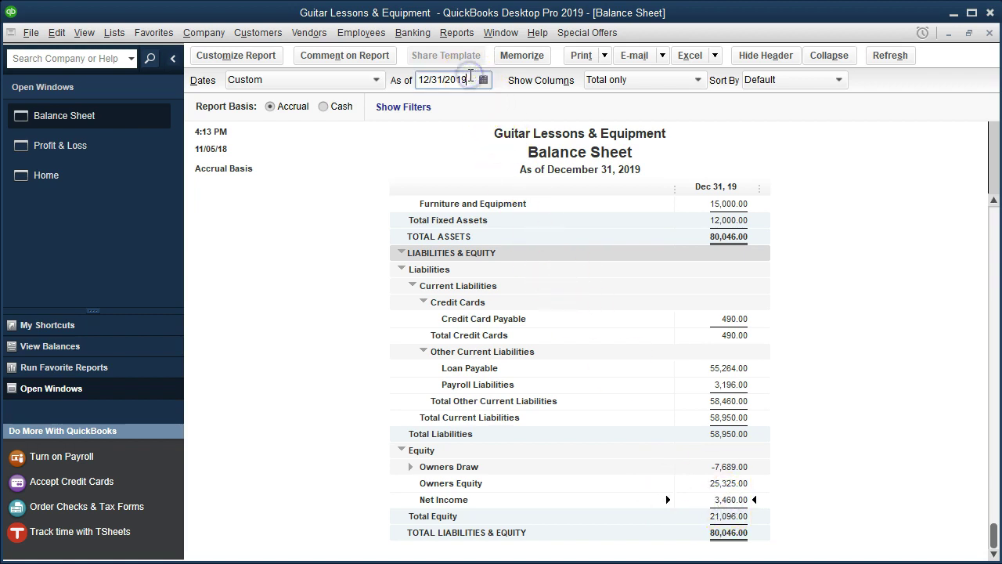
pyautogui.press('BackSpace')
pyautogui.press('BackSpace')
pyautogui.write('20')
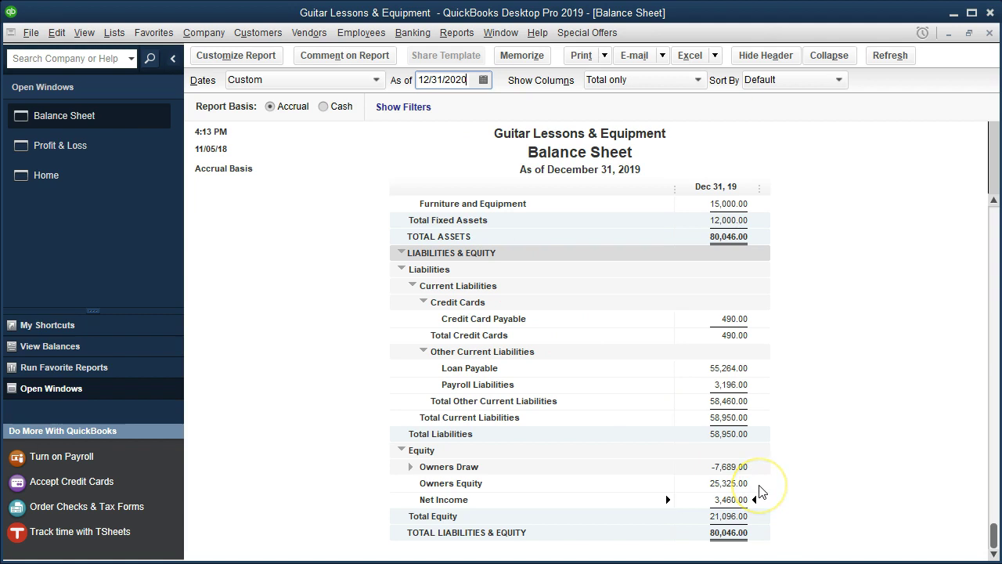
pyautogui.click(759, 492)
pyautogui.scroll(-3, 763, 497)
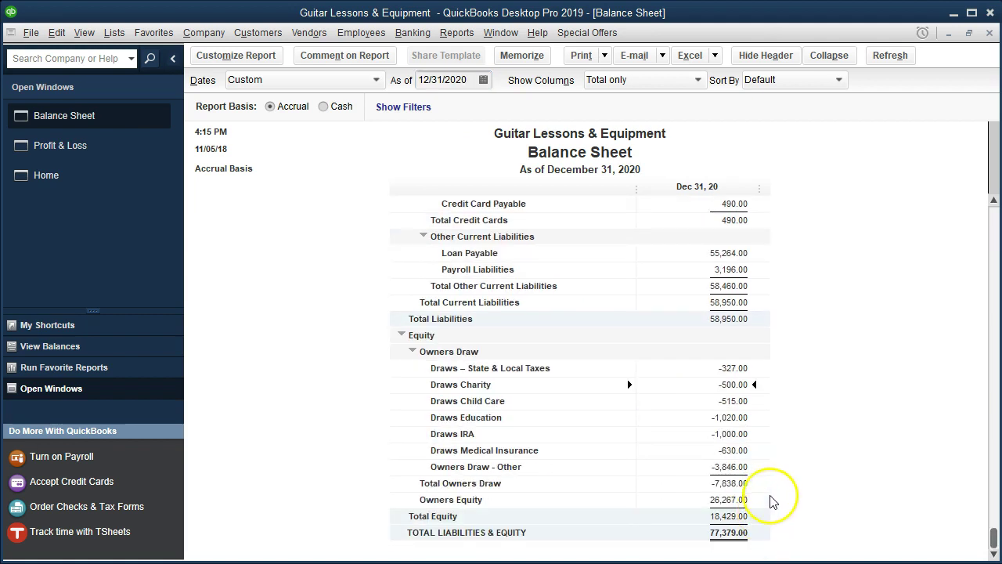
pyautogui.click(413, 350)
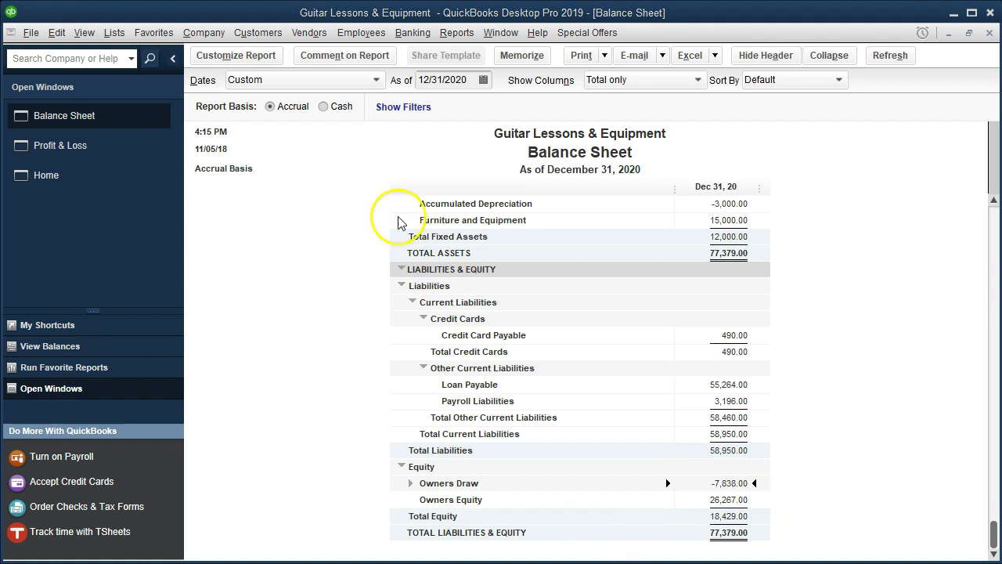
# Step: Return the balance sheet date to 12/31/2019 and bring up the detailed Owners Draw accounts in Equity
pyautogui.click(459, 79)
pyautogui.click(470, 80)
pyautogui.press('BackSpace')
pyautogui.press('BackSpace')
pyautogui.write('19')
pyautogui.click(409, 374)
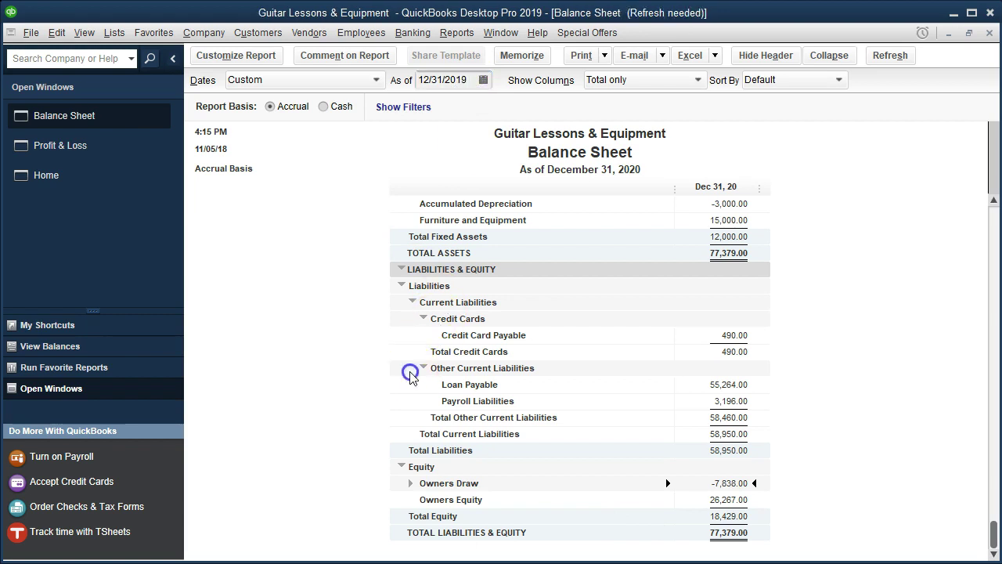
pyautogui.scroll(-3, 619, 462)
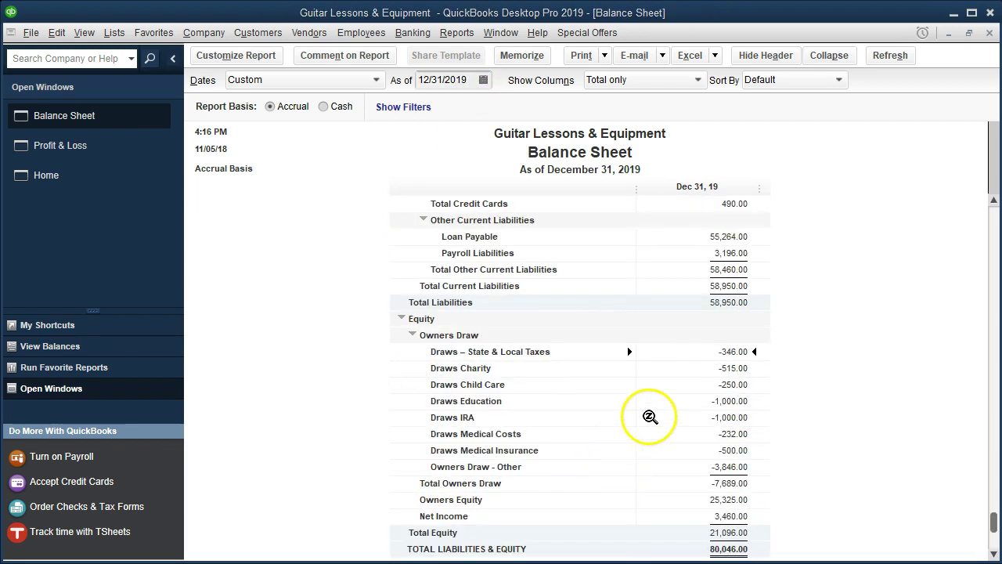
# Step: Inspect the transactions behind Draws – State & Local Taxes from 01/01/2019 to 12/31/2019, and return to the Balance Sheet's Draws Charity line
pyautogui.click(732, 352)
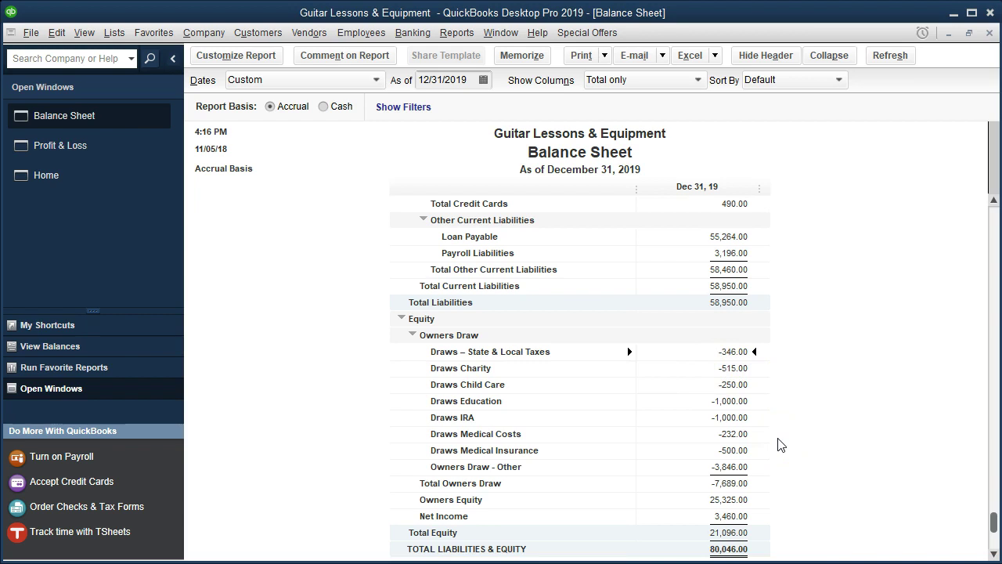
pyautogui.click(764, 392)
pyautogui.doubleClick(730, 351)
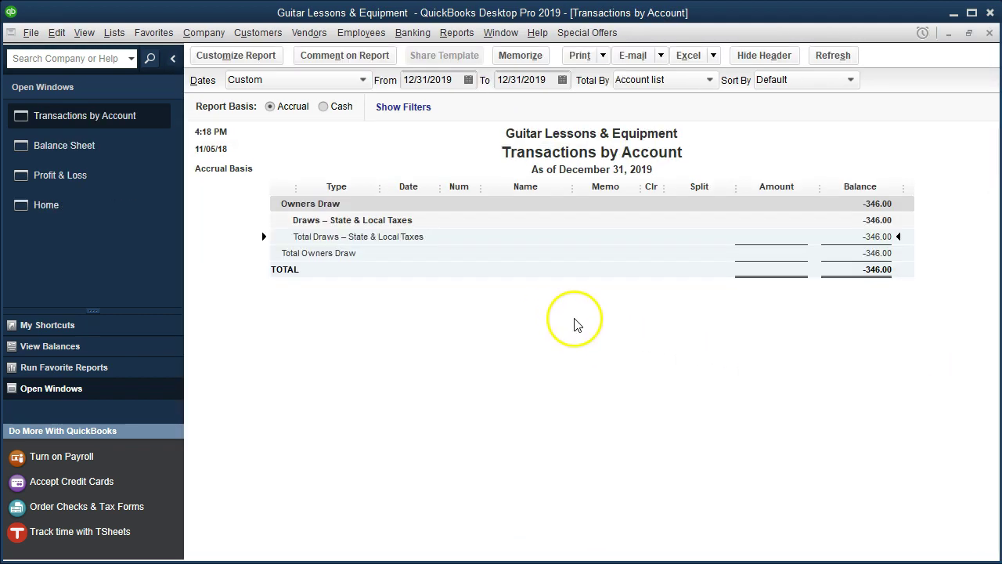
pyautogui.click(448, 84)
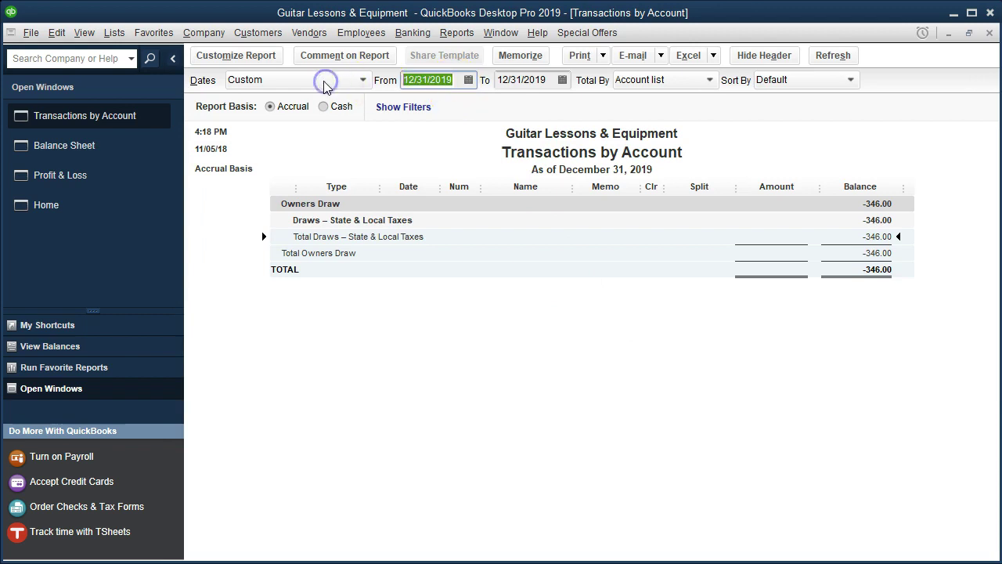
pyautogui.write('01/01/2019')
pyautogui.press('Tab')
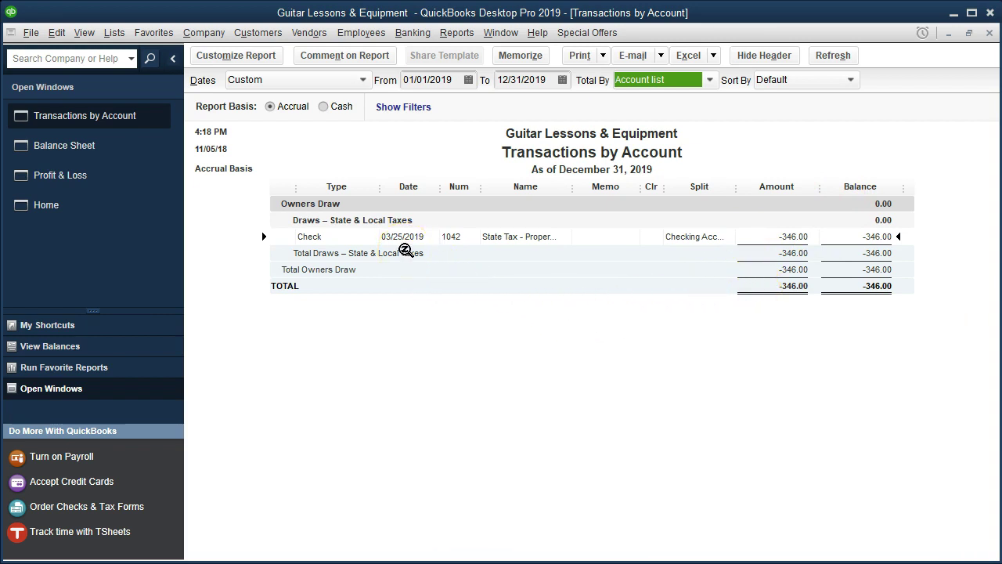
pyautogui.click(990, 33)
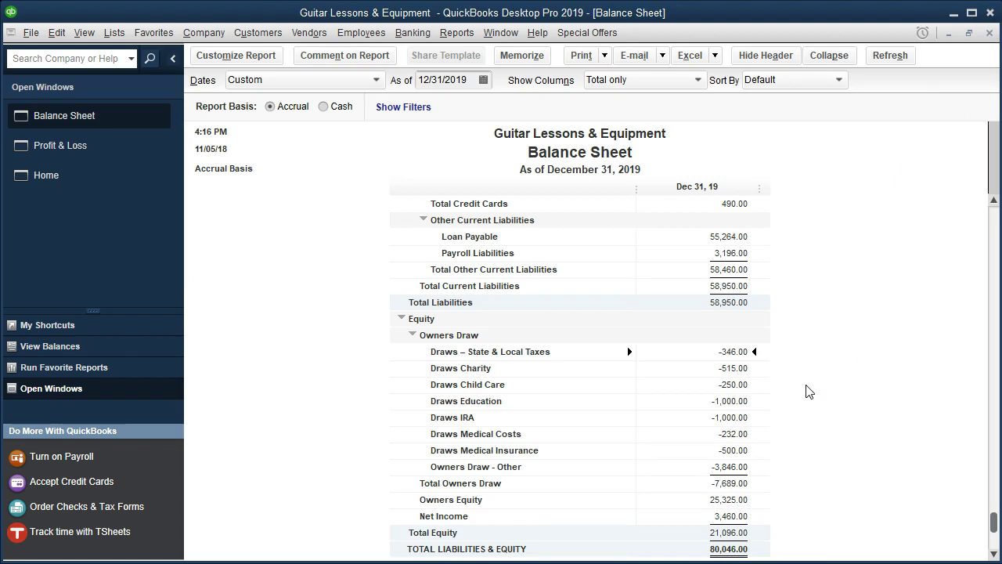
pyautogui.press('Down')
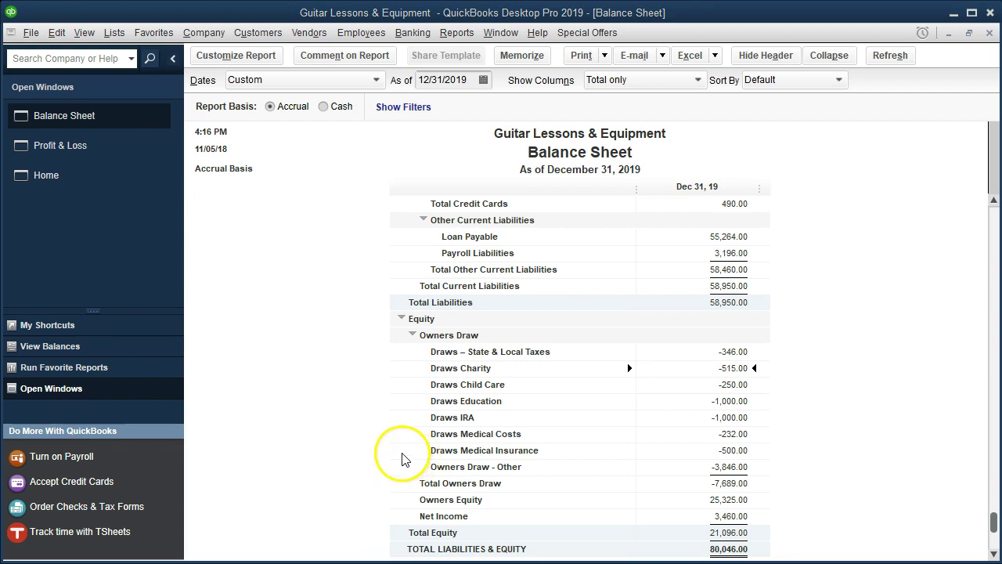
# Step: Open the Checking Account register and examine the Owners Draw subaccounts assigned to the 06/15/2020 checks
pyautogui.click(411, 33)
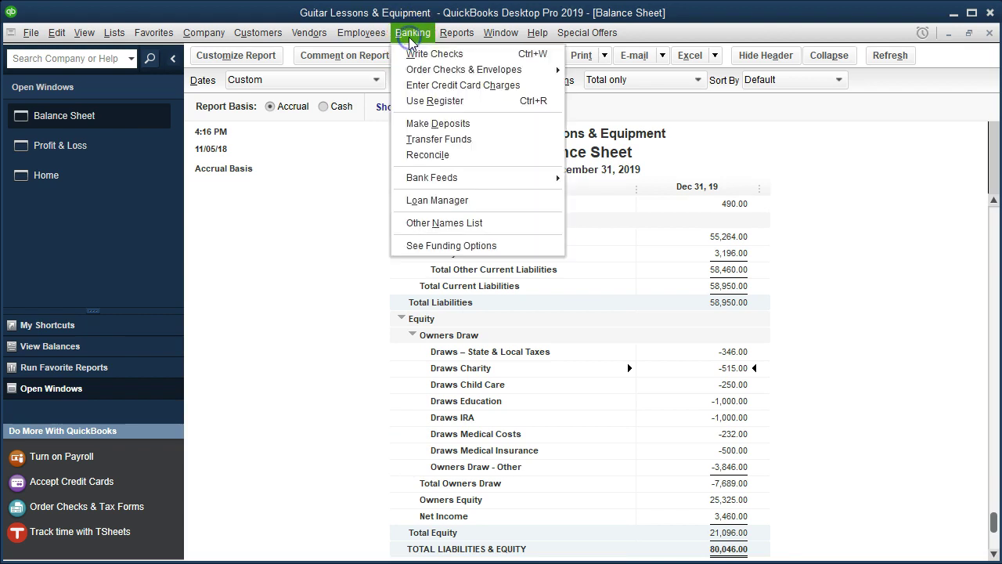
pyautogui.click(431, 100)
pyautogui.click(307, 138)
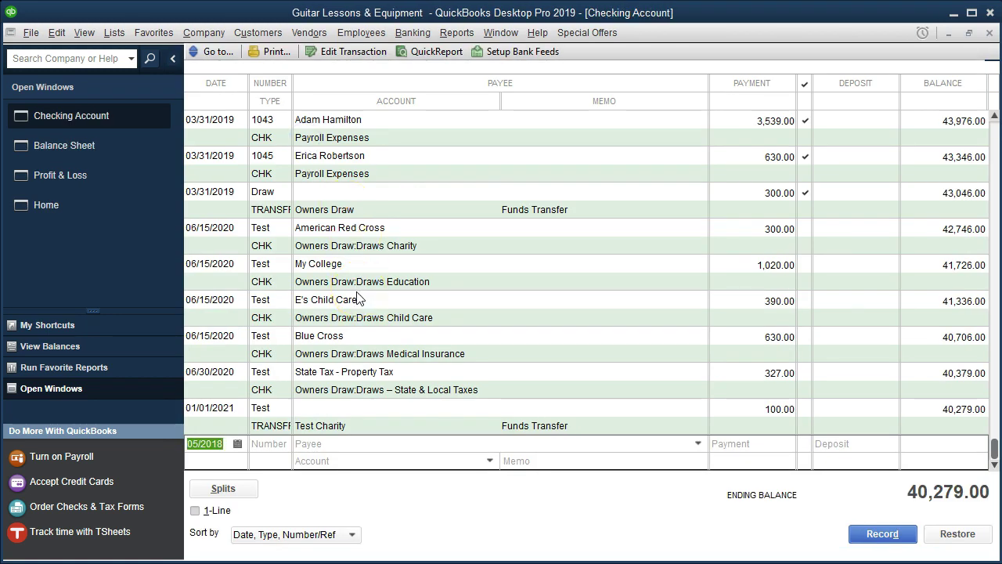
pyautogui.click(339, 283)
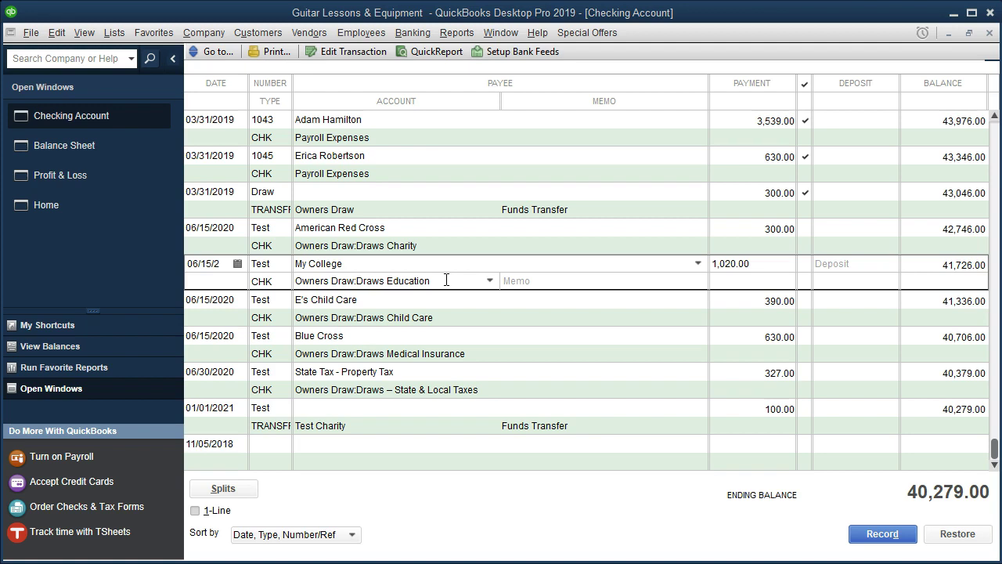
pyautogui.click(424, 300)
pyautogui.click(403, 341)
# Step: Open the Chart of Accounts and compare the account types of the Owners Draw subaccounts with those of the expense accounts
pyautogui.click(117, 36)
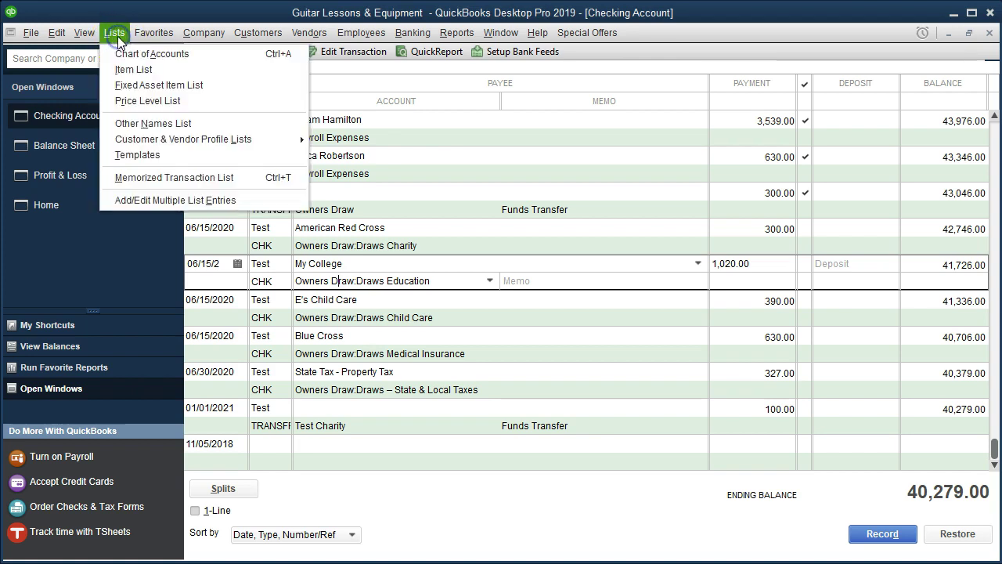
pyautogui.click(201, 56)
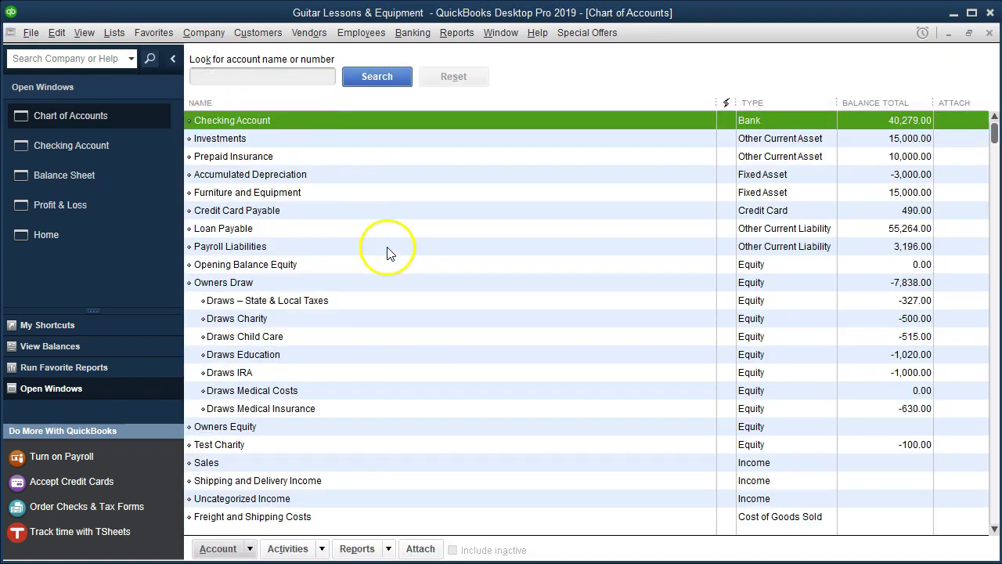
pyautogui.click(327, 305)
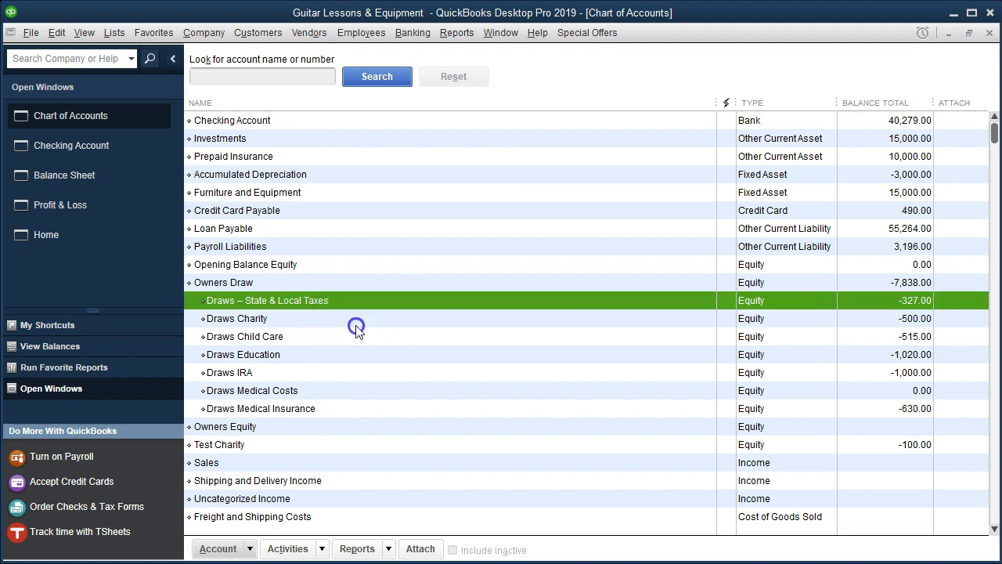
pyautogui.click(356, 328)
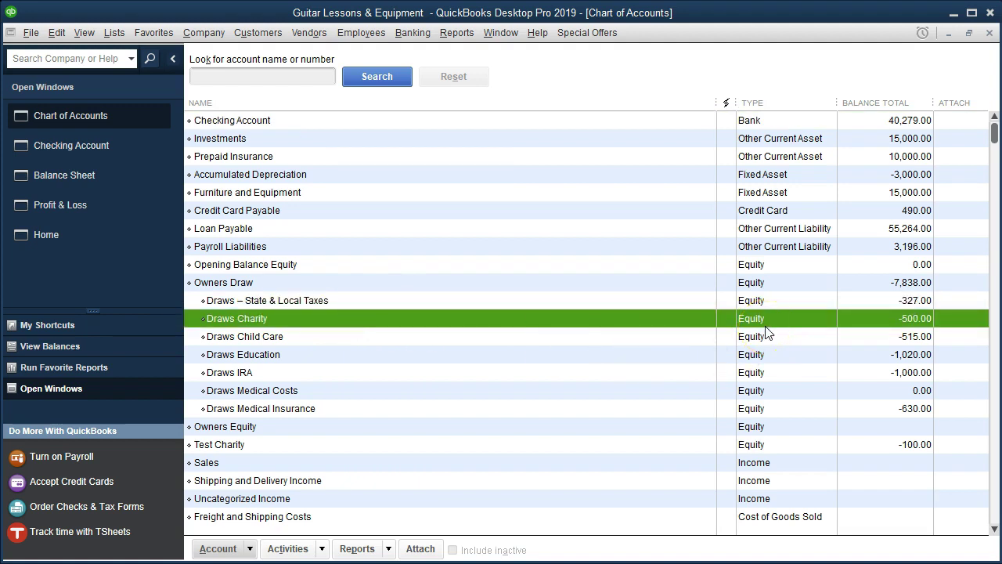
pyautogui.scroll(-6, 767, 333)
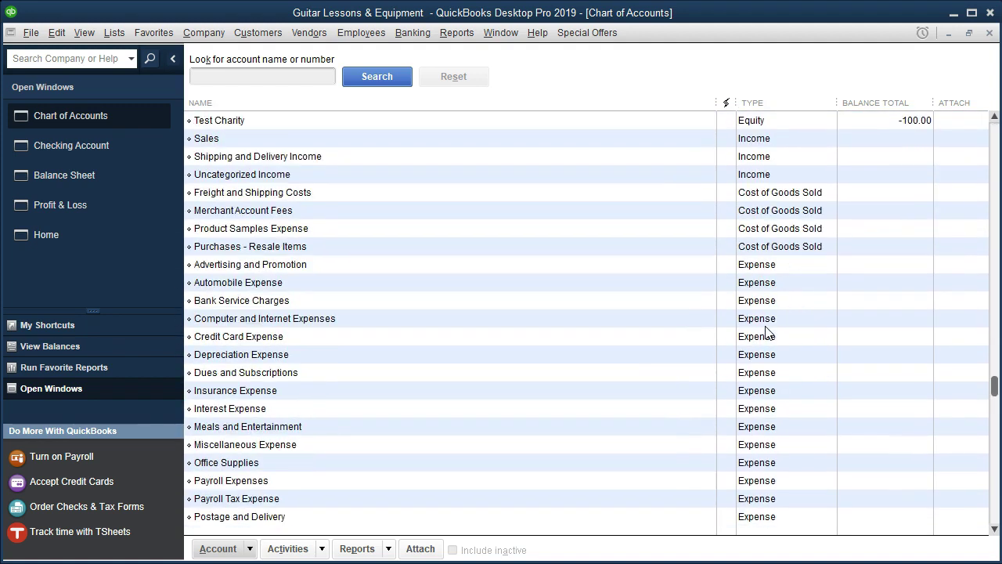
pyautogui.scroll(-1, 767, 333)
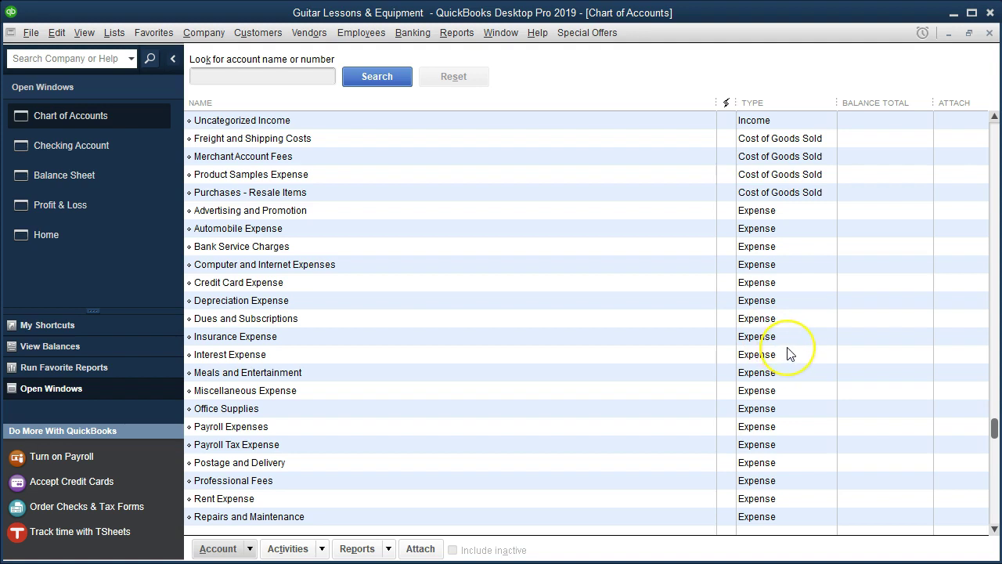
pyautogui.scroll(7, 787, 345)
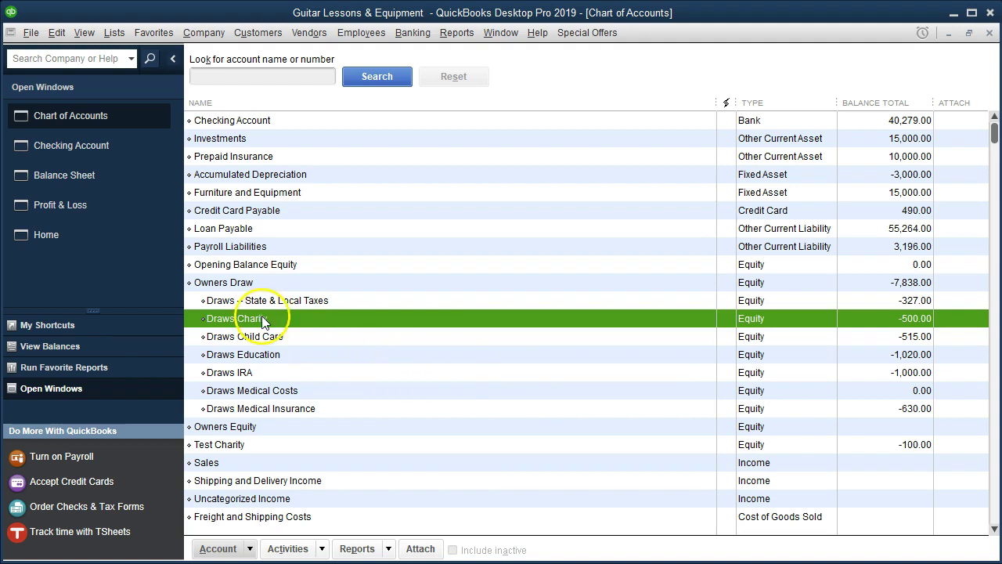
# Step: Return to the 12/31/2019 Balance Sheet and review it from the Assets section
pyautogui.click(86, 182)
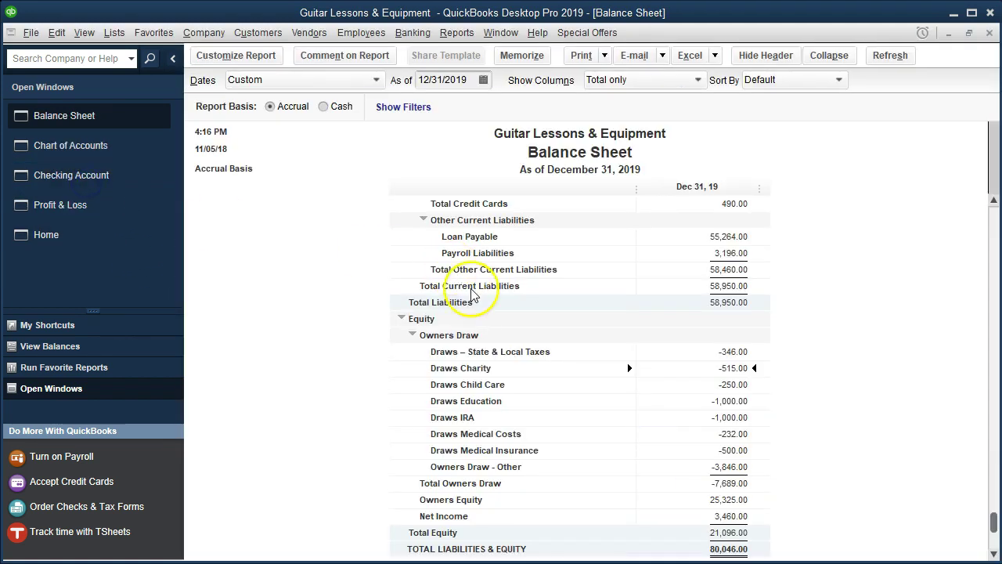
pyautogui.scroll(7, 474, 314)
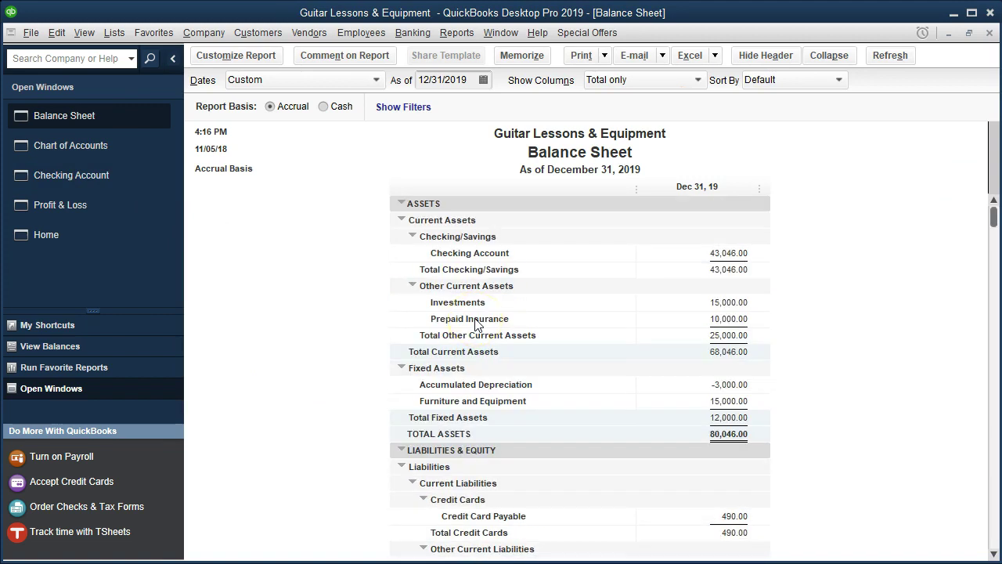